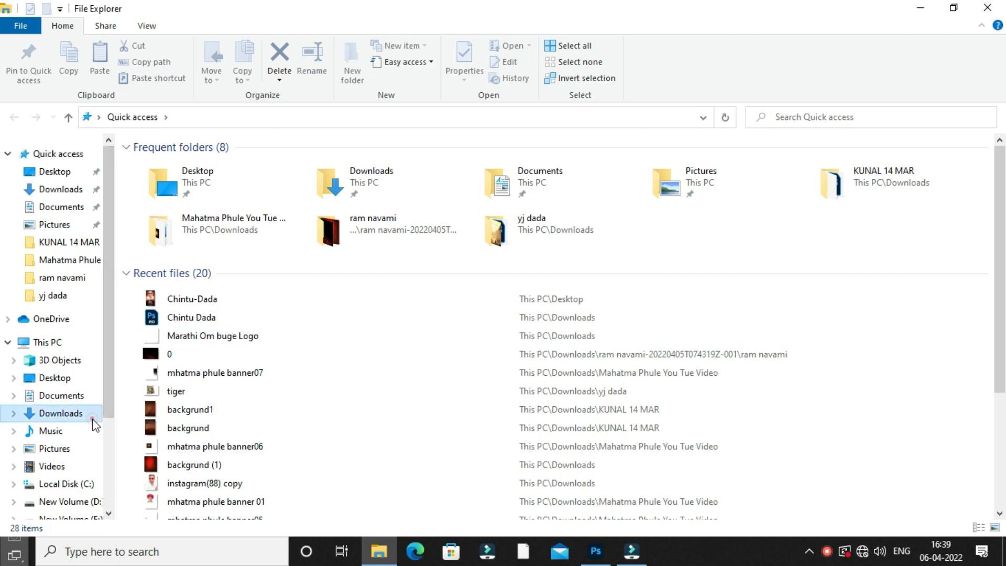
Open the mhatma phule banner copy image from the Mahatma Phule You Tue Video folder in Downloads in Photoshop.
{"action": "left_click", "coordinate": [93, 418]}
{"action": "left_click", "coordinate": [414, 307]}
{"action": "double_click", "coordinate": [414, 305]}
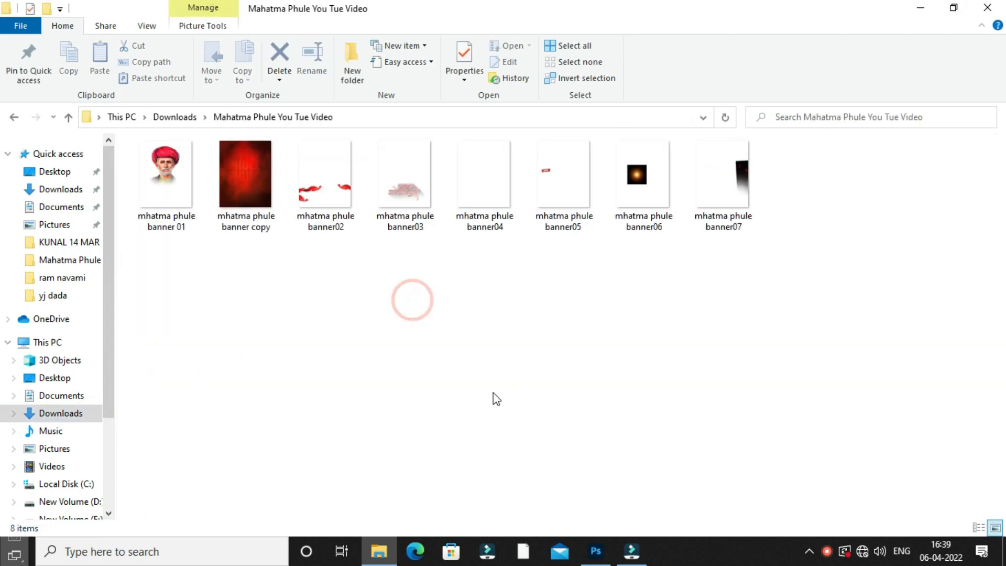
{"action": "left_click", "coordinate": [250, 202]}
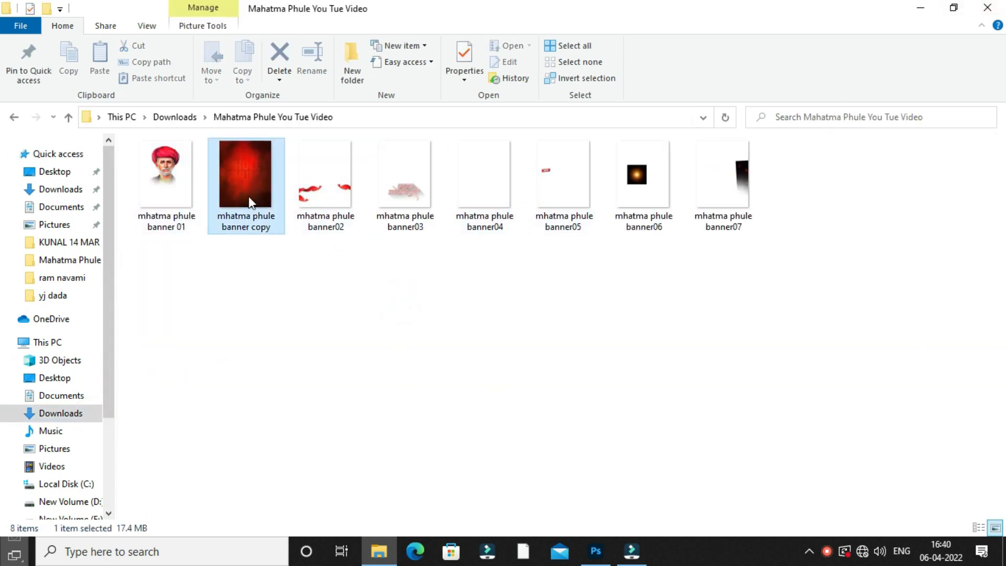
{"action": "left_click_drag", "start_coordinate": [584, 545], "coordinate": [456, 283]}
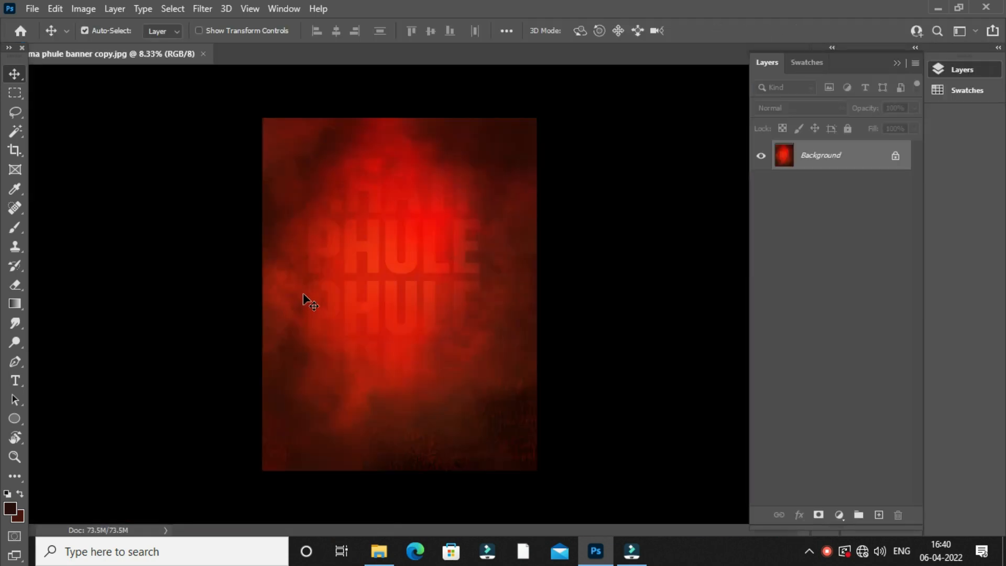
Examine the red background image's lettering and dark lower area up close, then as a whole.
{"action": "key", "text": "z"}
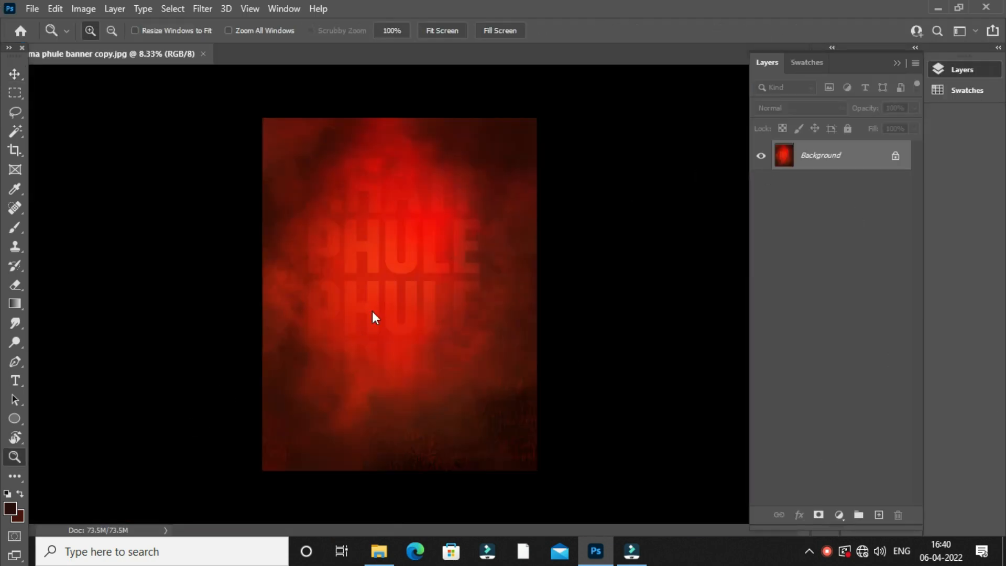
{"action": "left_click", "coordinate": [392, 318]}
{"action": "key", "text": "v"}
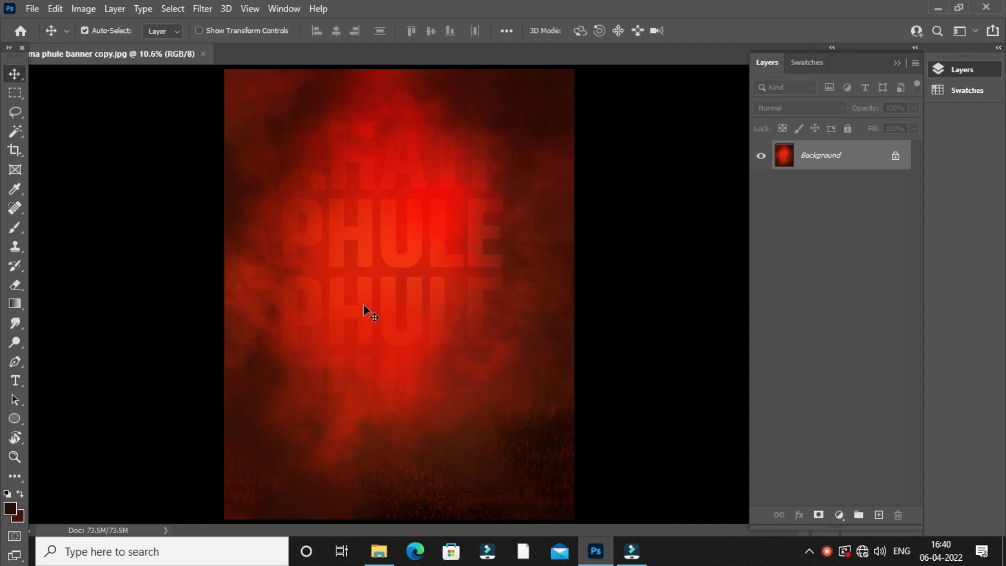
{"action": "scroll", "coordinate": [393, 270], "scroll_direction": "up", "scroll_amount": 3}
{"action": "left_click_drag", "start_coordinate": [355, 375], "coordinate": [394, 298]}
{"action": "scroll", "coordinate": [362, 231], "scroll_direction": "down", "scroll_amount": 3}
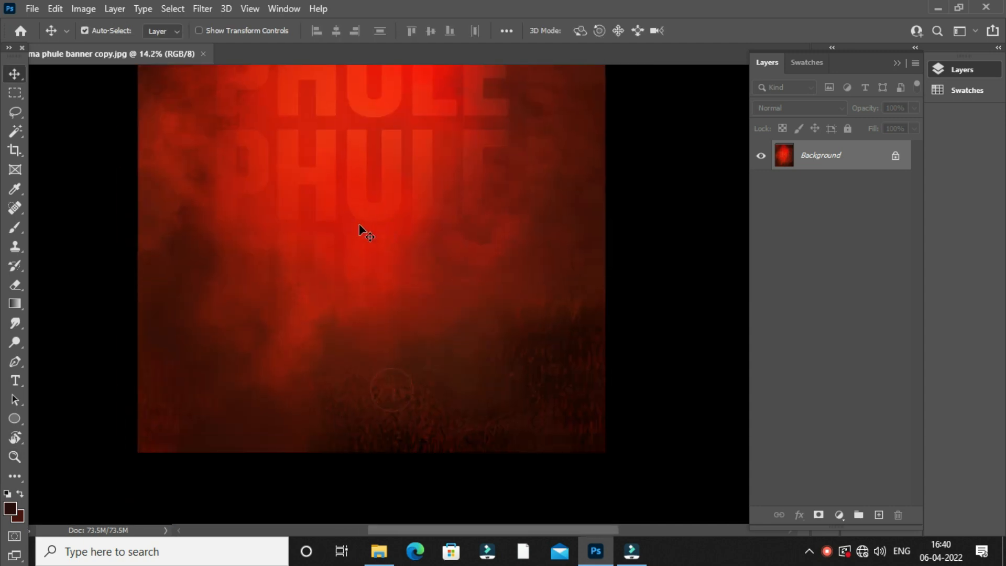
{"action": "key", "text": "z"}
{"action": "right_click", "coordinate": [348, 223]}
{"action": "left_click", "coordinate": [380, 211]}
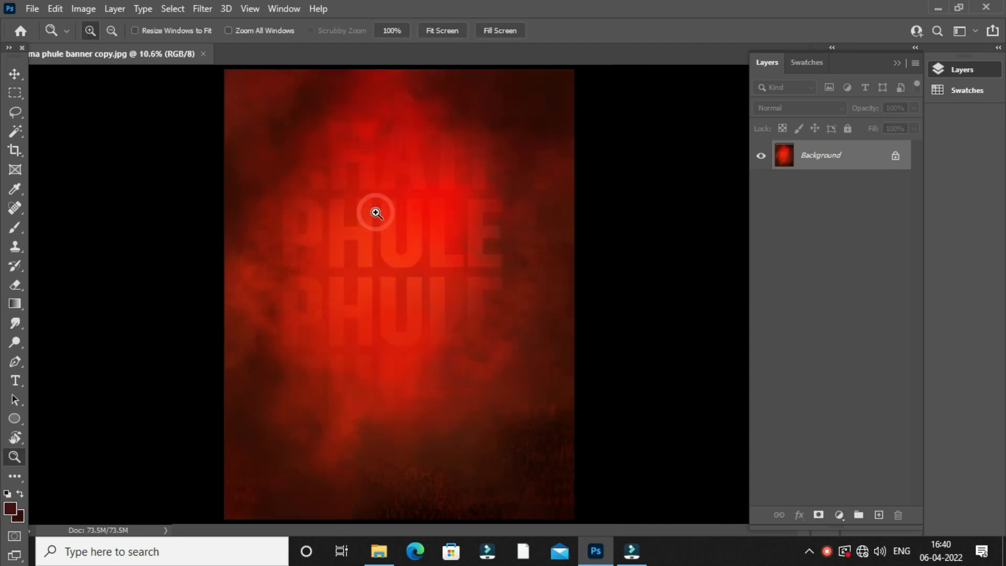
Unlock the Background layer so it becomes a regular editable layer.
{"action": "left_click", "coordinate": [896, 155]}
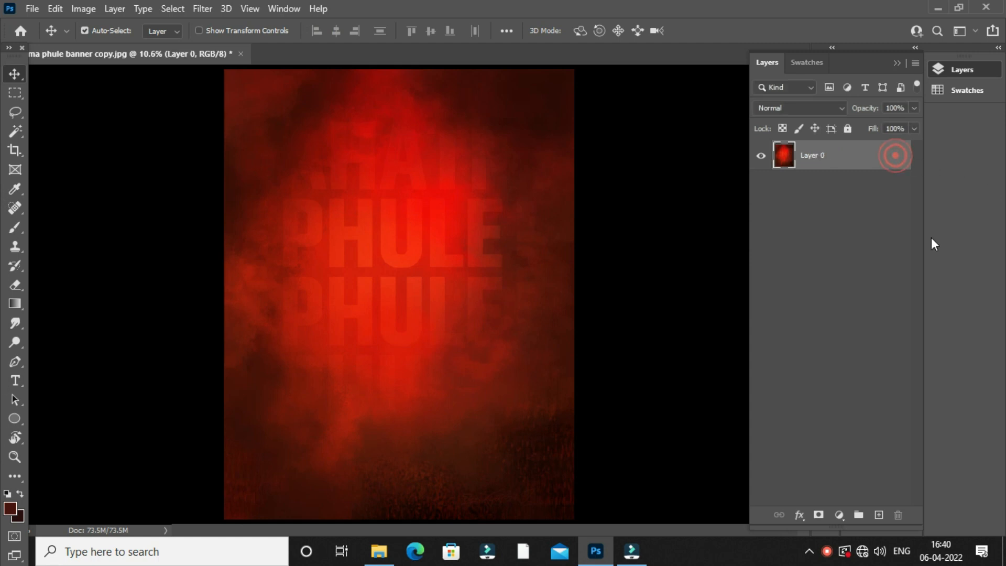
{"action": "left_click", "coordinate": [608, 219]}
Place the mhatma phule banner 01 portrait from File Explorer over the background at 100% size and rasterize its layer.
{"action": "left_click", "coordinate": [379, 552]}
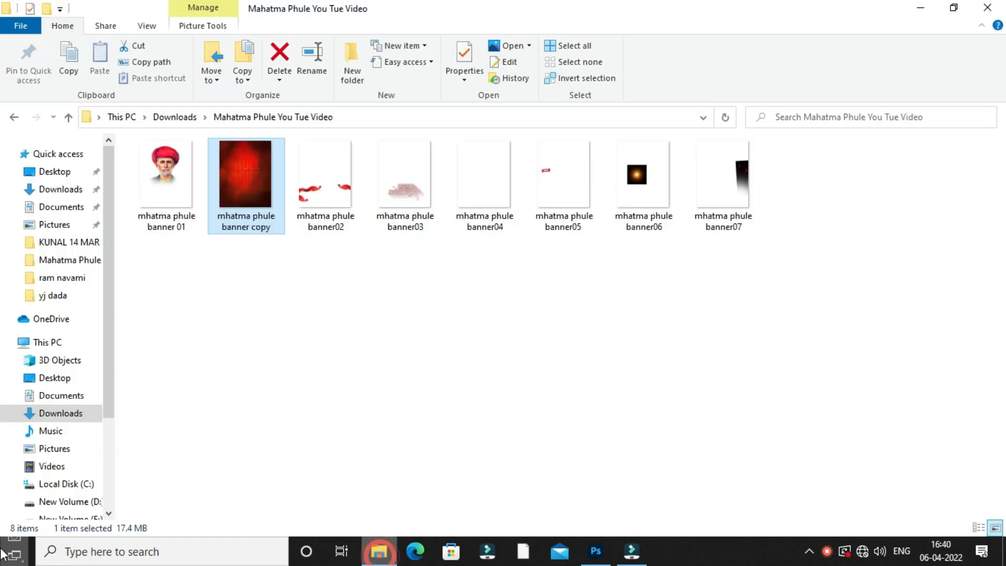
{"action": "left_click", "coordinate": [356, 377]}
{"action": "left_click_drag", "start_coordinate": [166, 173], "coordinate": [424, 372]}
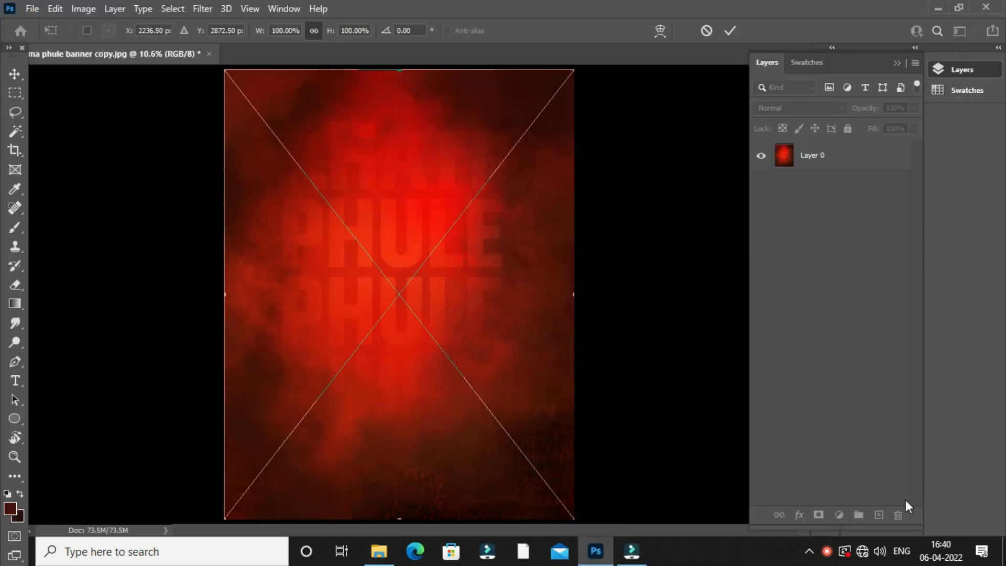
{"action": "left_click", "coordinate": [731, 31]}
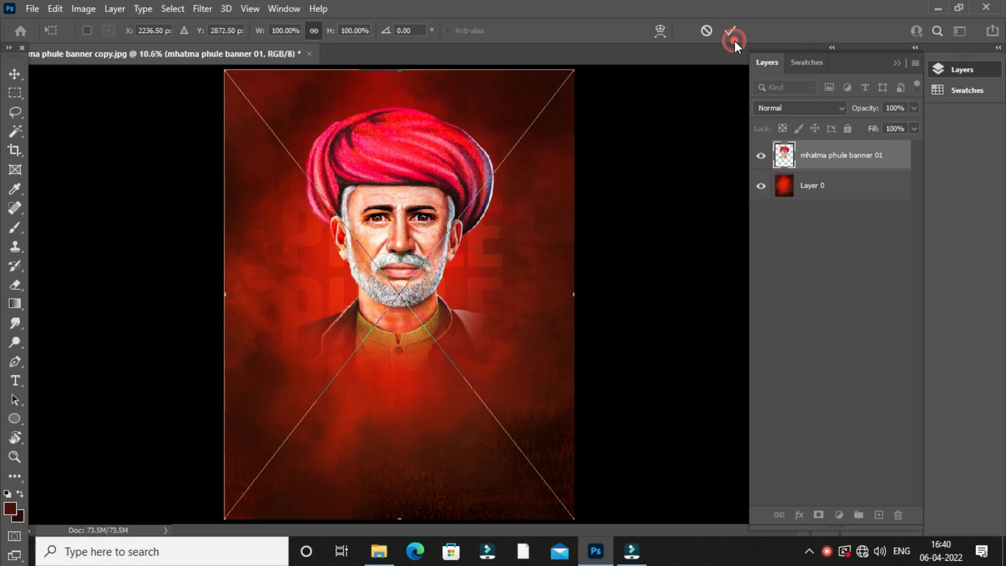
{"action": "right_click", "coordinate": [899, 155]}
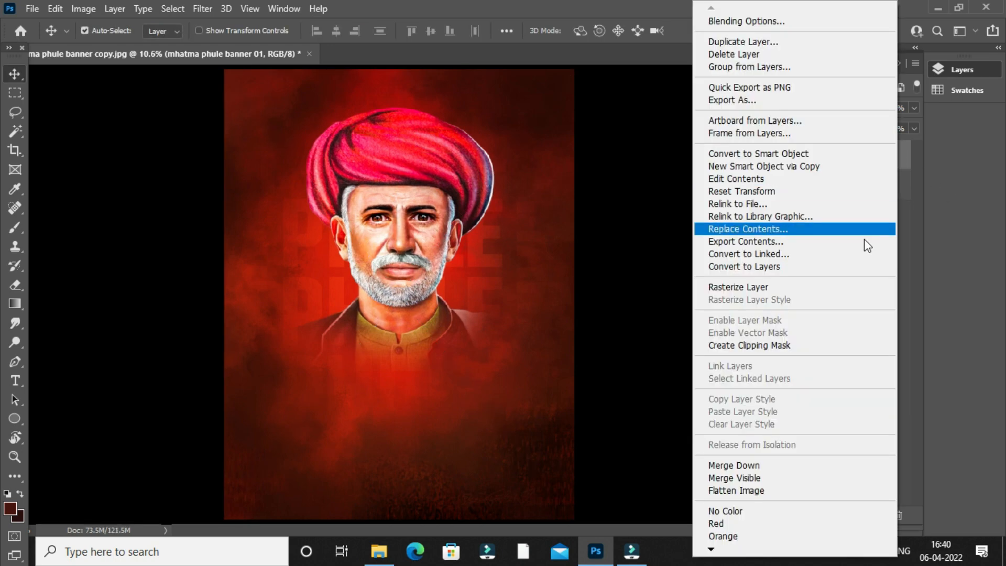
{"action": "left_click", "coordinate": [791, 286]}
Examine the portrait's turban, face and faded collar up close against the red background.
{"action": "scroll", "coordinate": [472, 210], "scroll_direction": "up", "scroll_amount": 3}
{"action": "scroll", "coordinate": [386, 210], "scroll_direction": "up", "scroll_amount": 2}
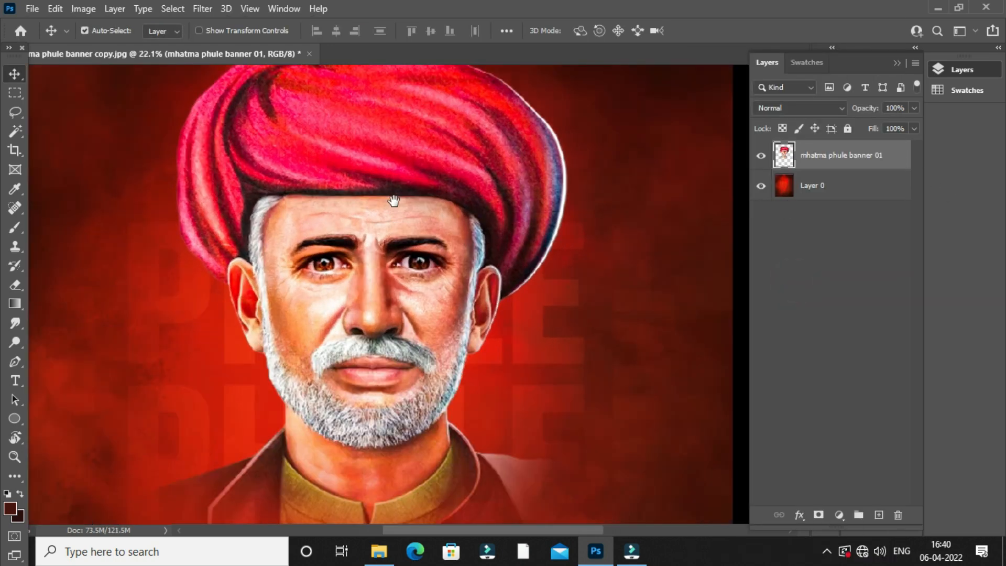
{"action": "left_click_drag", "start_coordinate": [394, 200], "coordinate": [442, 294]}
{"action": "left_click_drag", "start_coordinate": [436, 229], "coordinate": [421, 66]}
{"action": "left_click_drag", "start_coordinate": [464, 394], "coordinate": [461, 268]}
{"action": "key", "text": "z"}
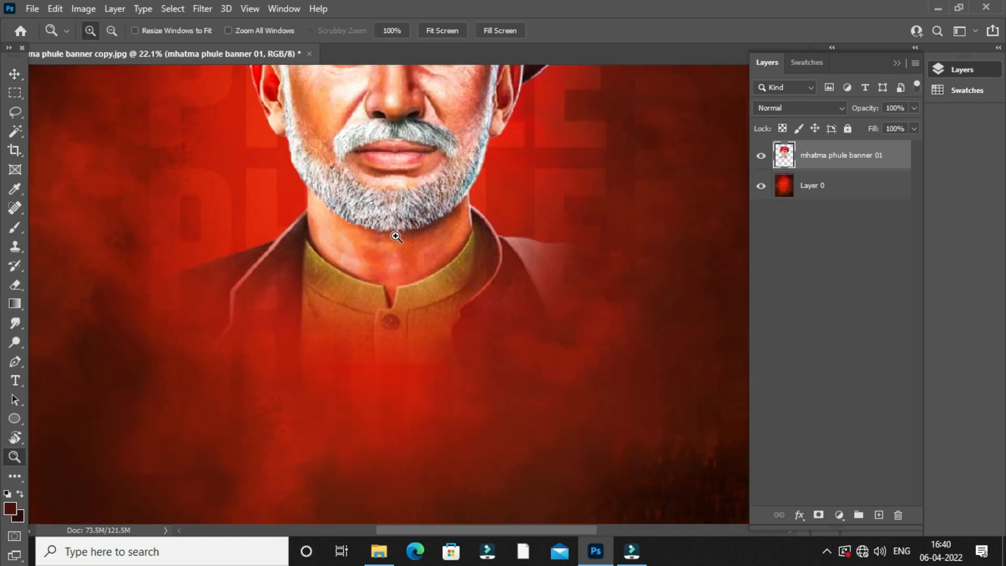
{"action": "right_click", "coordinate": [398, 237]}
{"action": "left_click", "coordinate": [420, 240]}
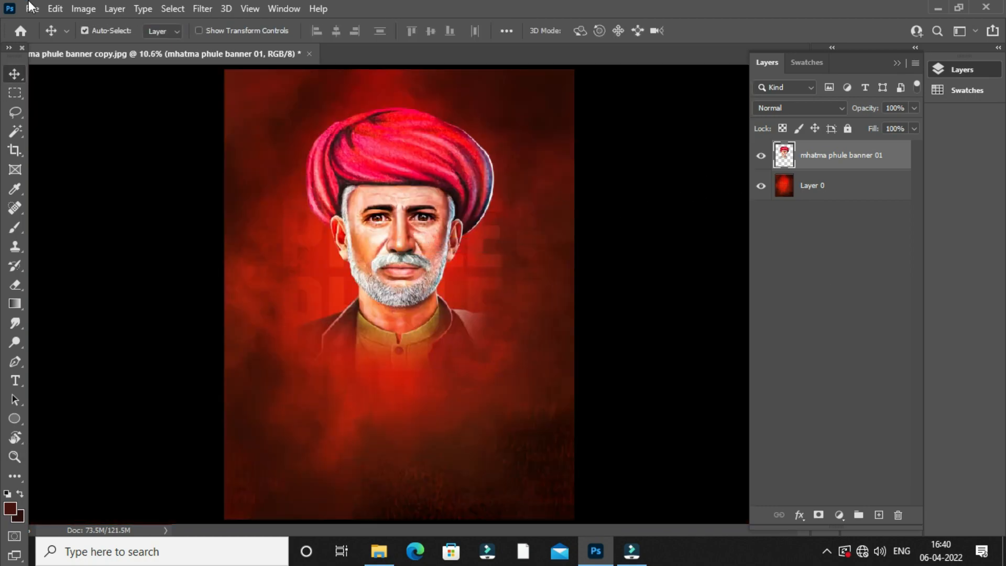
Apply the Camera Raw Filter to the portrait layer with Clarity +11 and Blacks kept at 0.
{"action": "left_click", "coordinate": [203, 9]}
{"action": "left_click", "coordinate": [230, 115]}
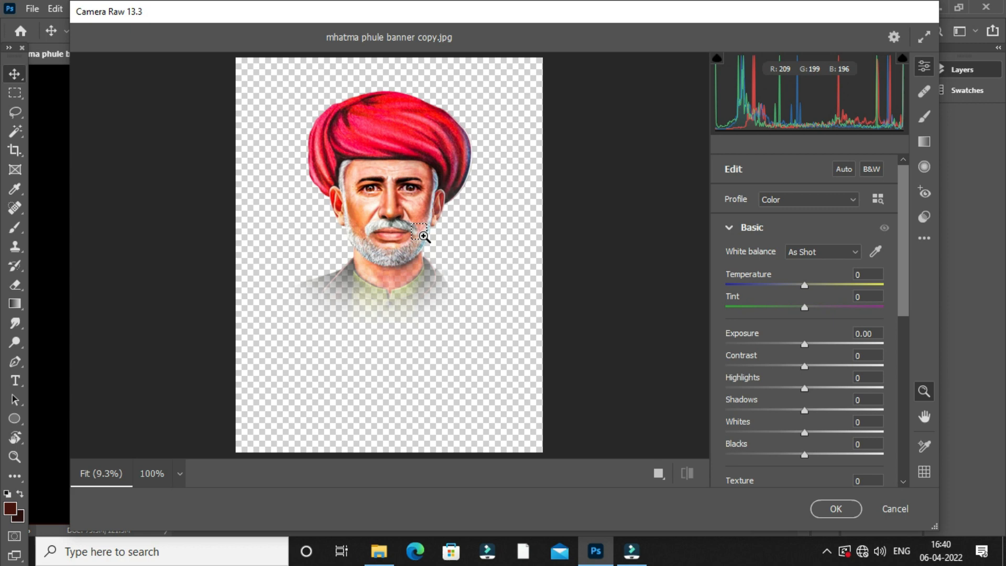
{"action": "left_click_drag", "start_coordinate": [423, 235], "coordinate": [368, 274]}
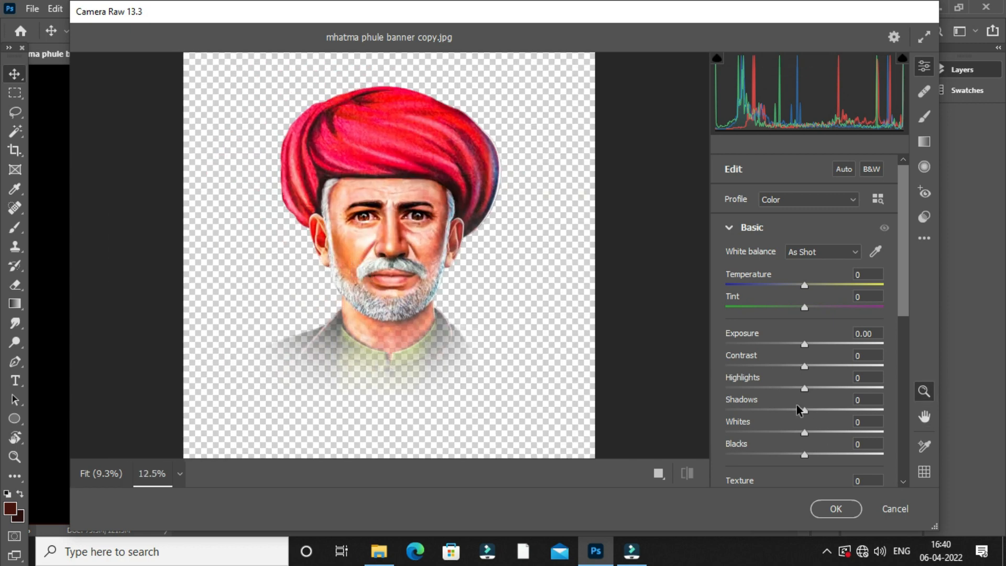
{"action": "scroll", "coordinate": [798, 409], "scroll_direction": "down", "scroll_amount": 1}
{"action": "left_click_drag", "start_coordinate": [805, 478], "coordinate": [813, 478]}
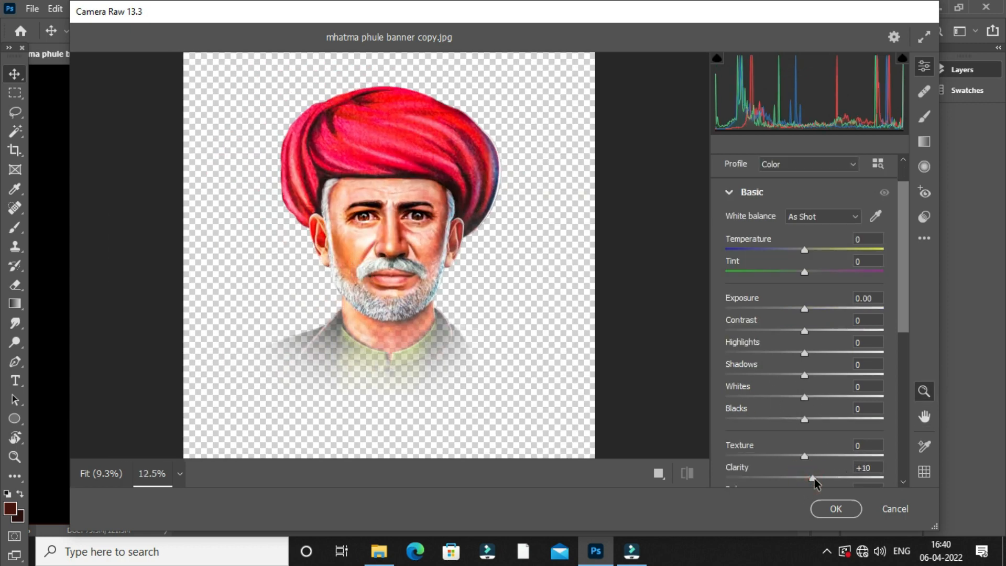
{"action": "mouse_move", "coordinate": [822, 418]}
{"action": "left_mouse_down"}
{"action": "mouse_move", "coordinate": [839, 420]}
{"action": "mouse_move", "coordinate": [808, 423]}
{"action": "left_mouse_up"}
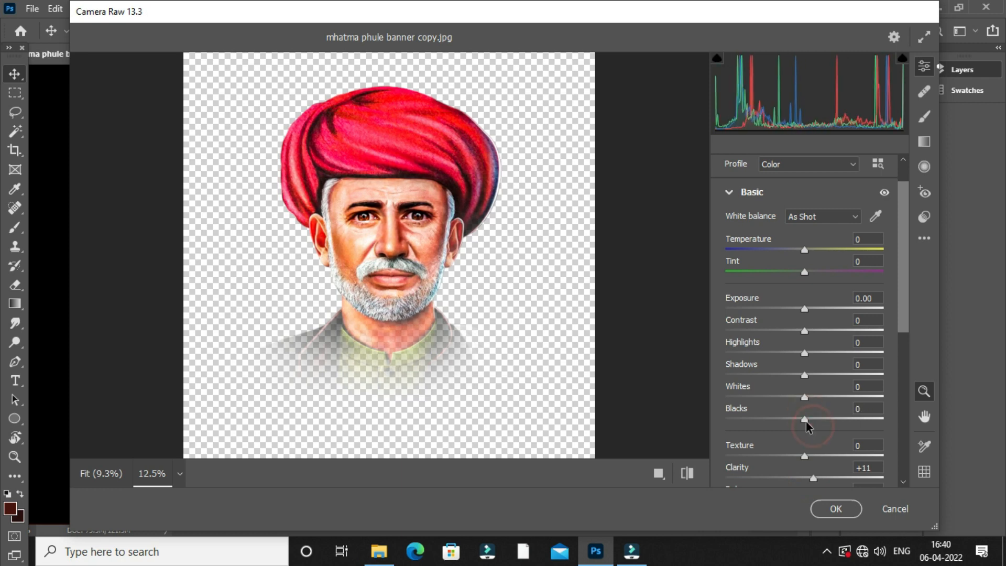
{"action": "left_click", "coordinate": [836, 509]}
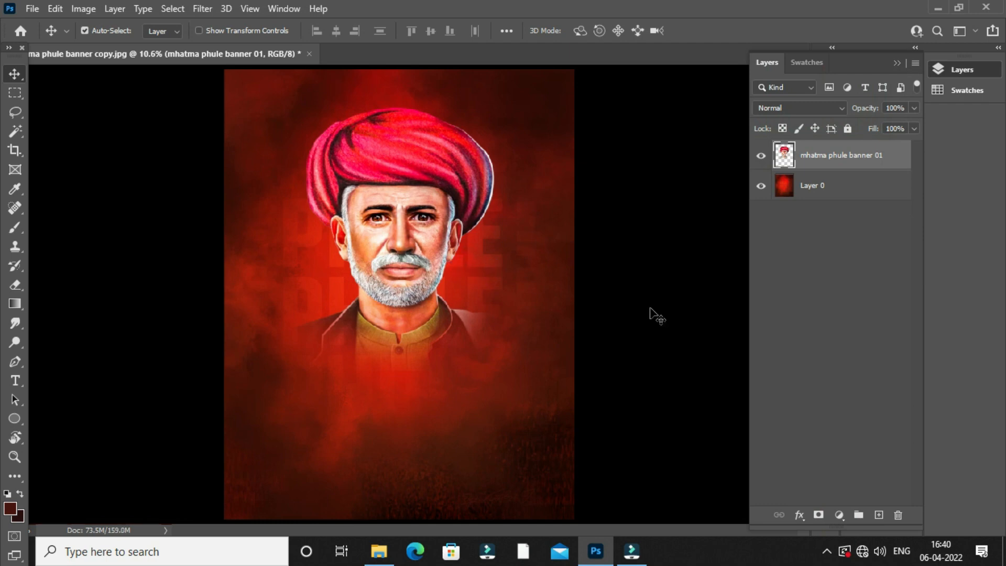
Place the mhatma phule banner06 light flare from File Explorer above the portrait at 100% size and rasterize its layer.
{"action": "left_click", "coordinate": [664, 296]}
{"action": "left_click", "coordinate": [379, 550]}
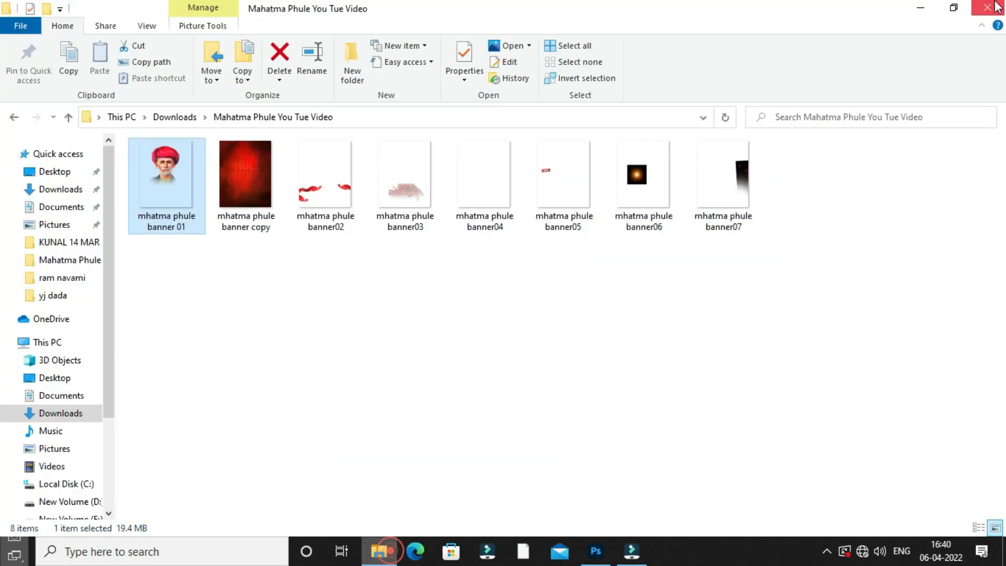
{"action": "left_click_drag", "start_coordinate": [643, 176], "coordinate": [414, 357]}
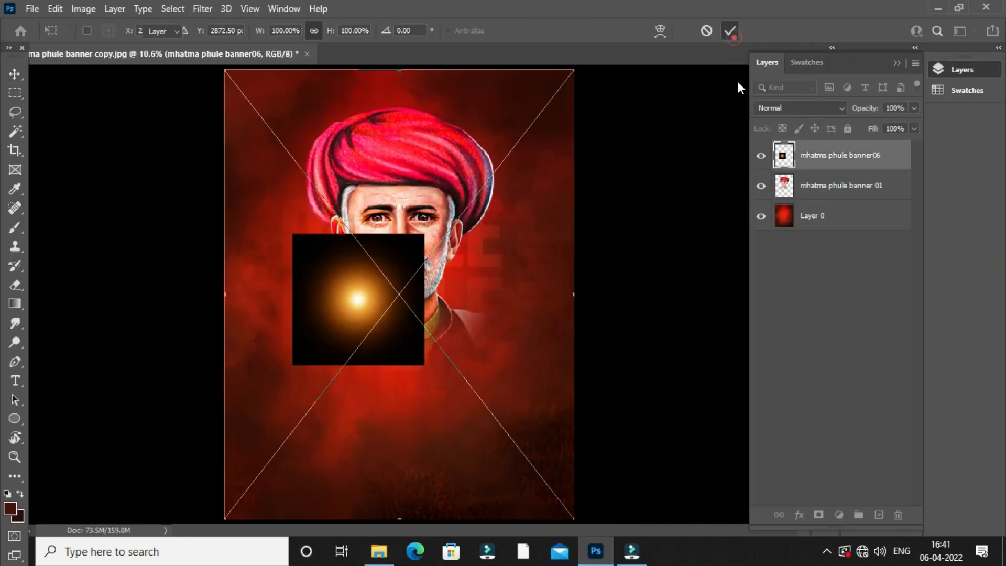
{"action": "left_click", "coordinate": [730, 31]}
{"action": "right_click", "coordinate": [905, 160]}
{"action": "left_click", "coordinate": [761, 289]}
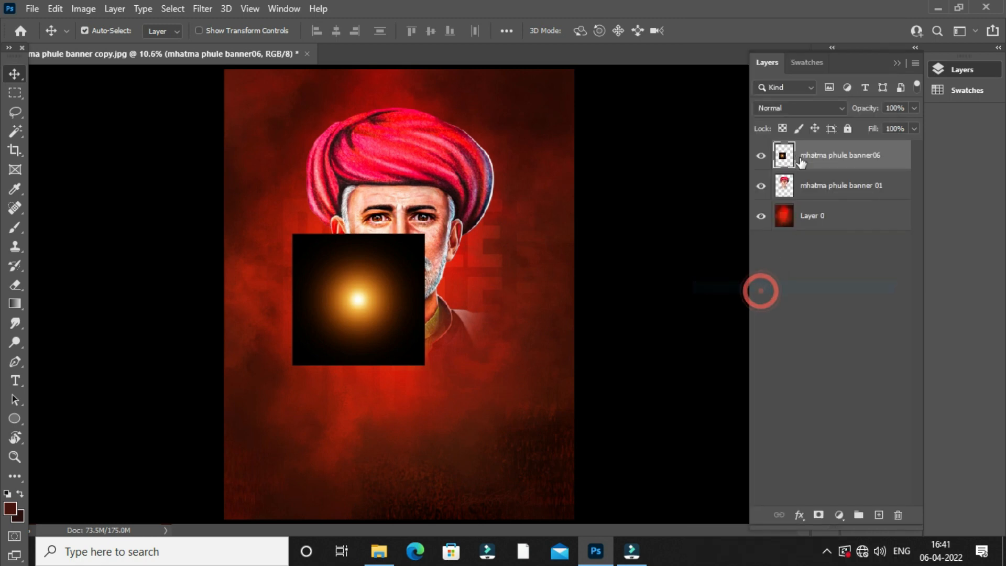
Set the light flare layer's blend mode to Screen and check how the glow blends with the portrait.
{"action": "left_click", "coordinate": [794, 108]}
{"action": "left_click", "coordinate": [780, 231]}
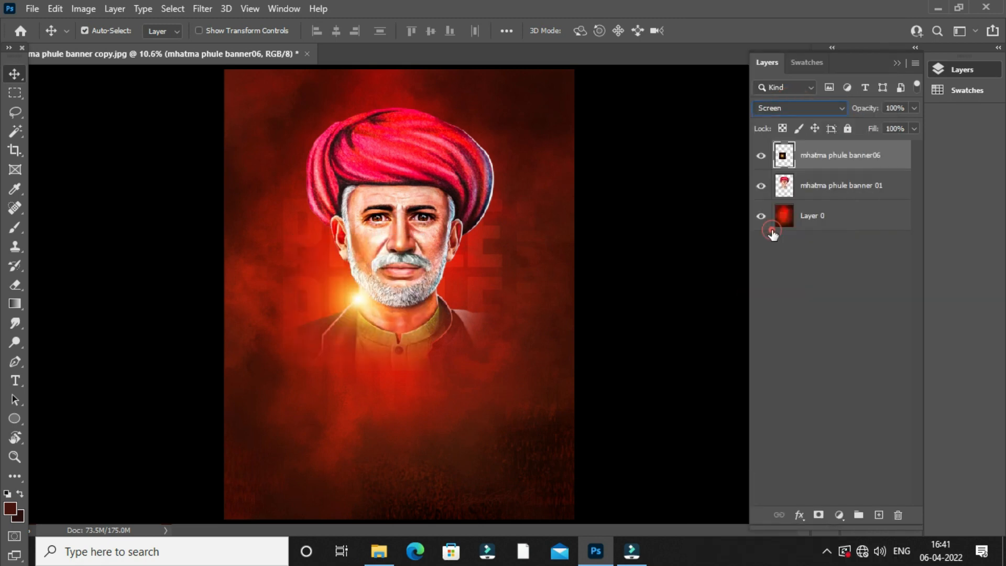
{"action": "left_click", "coordinate": [634, 230]}
{"action": "left_click", "coordinate": [911, 155]}
{"action": "left_click", "coordinate": [718, 161]}
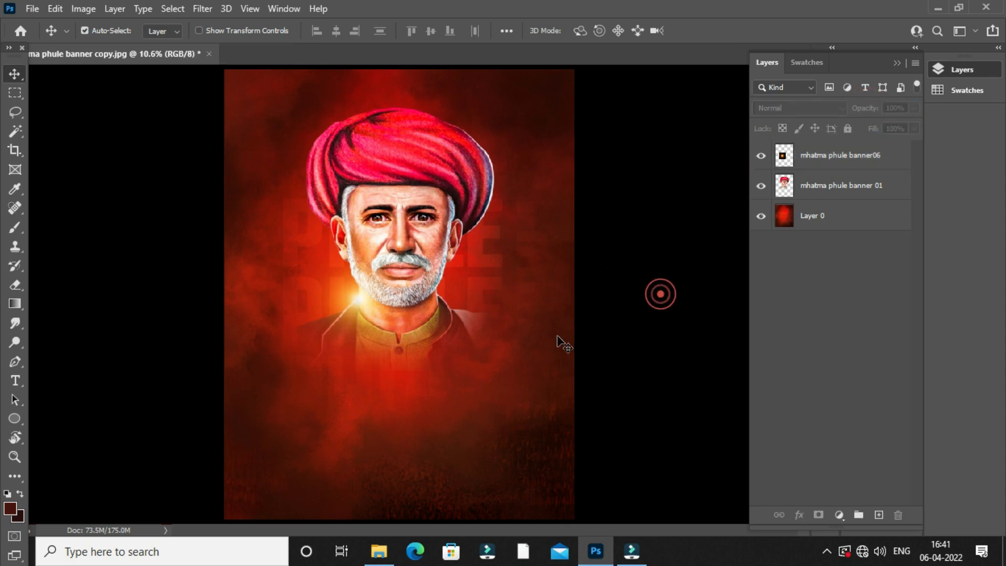
{"action": "key", "text": "z"}
{"action": "right_click", "coordinate": [404, 270]}
{"action": "left_click", "coordinate": [404, 270]}
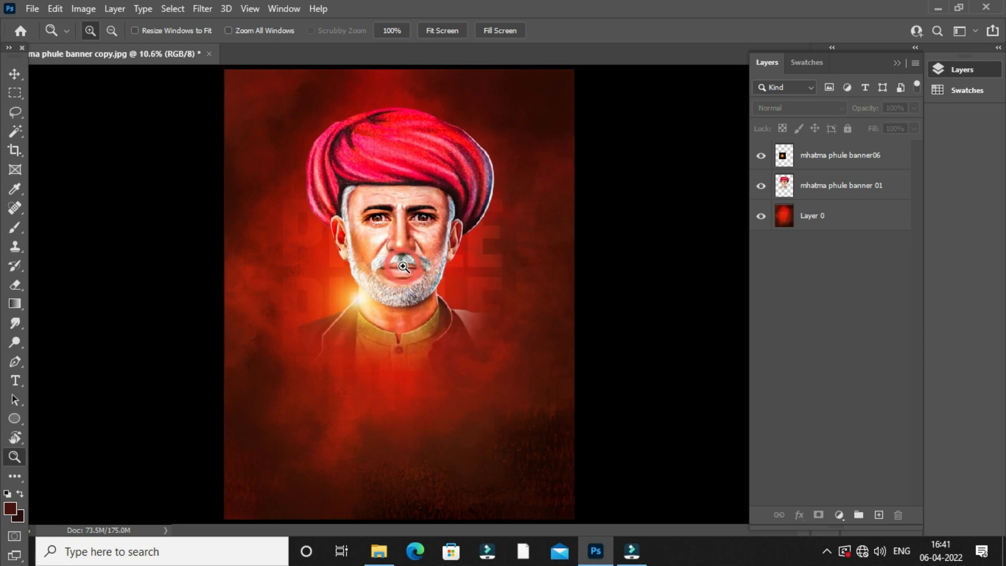
{"action": "key", "text": "v"}
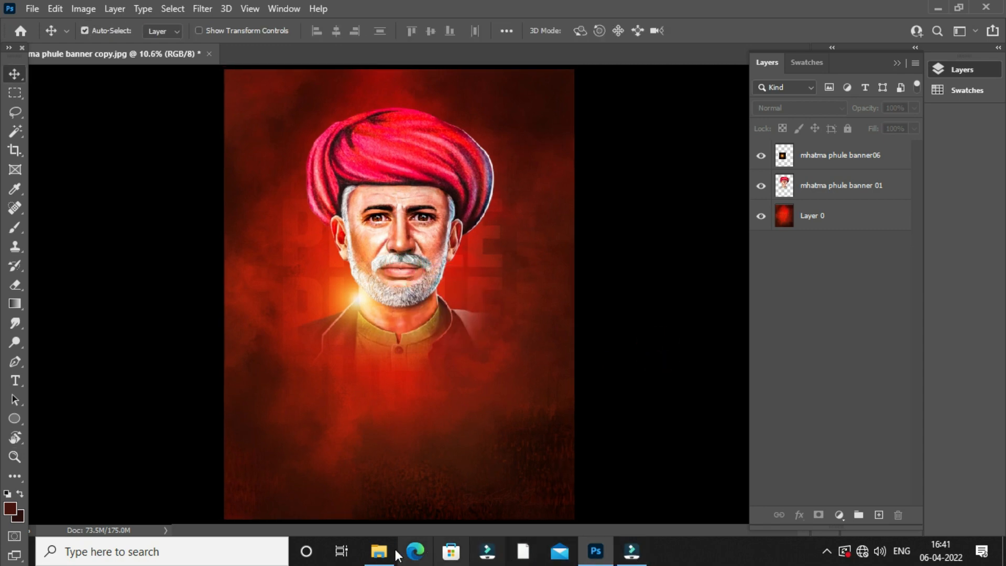
Place the mhatma phule banner02 red cloth image from File Explorer on top at 100% size and rasterize its layer.
{"action": "left_click", "coordinate": [379, 551]}
{"action": "left_click", "coordinate": [430, 430]}
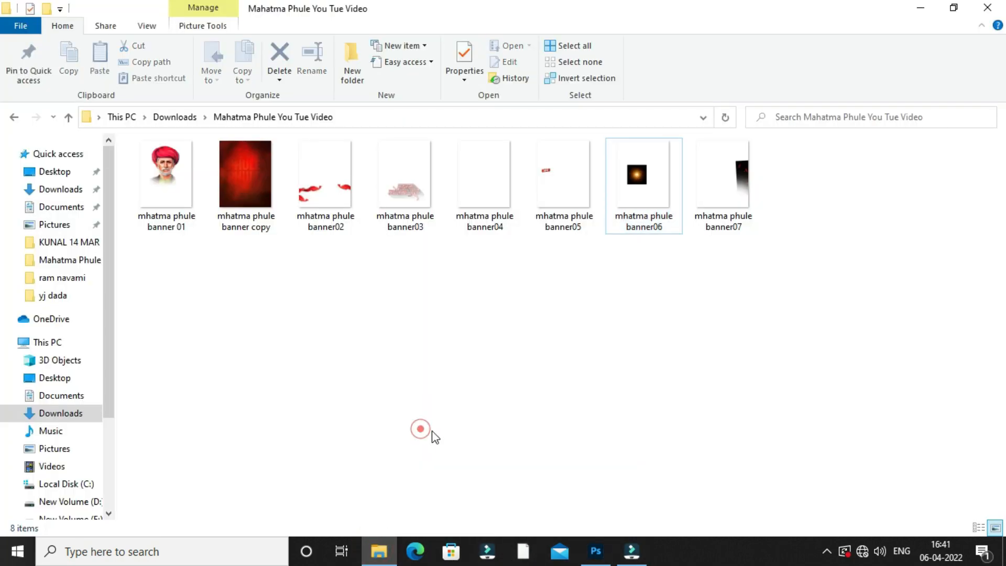
{"action": "left_click", "coordinate": [325, 198]}
{"action": "left_click", "coordinate": [482, 346]}
{"action": "left_click_drag", "start_coordinate": [325, 194], "coordinate": [381, 346]}
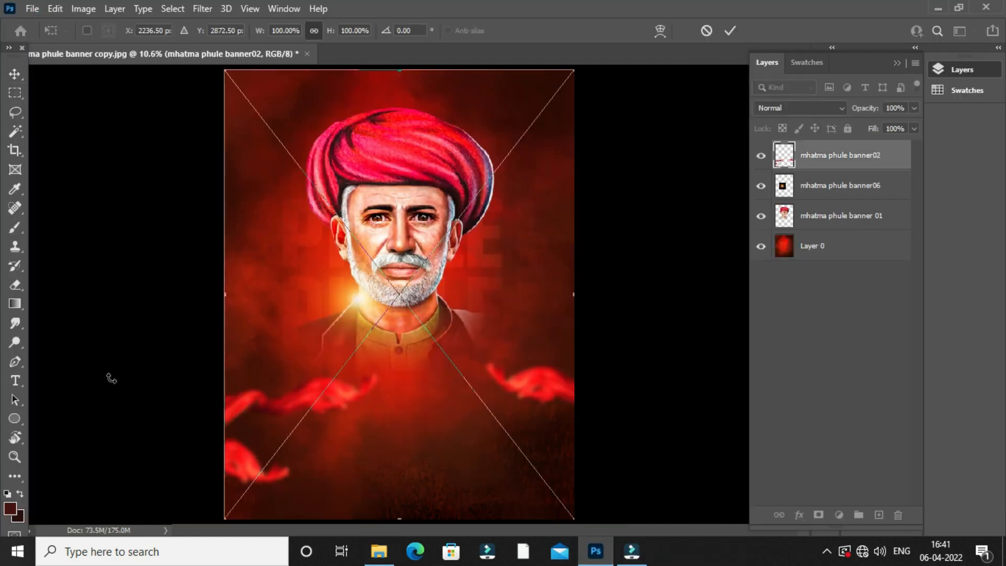
{"action": "key", "text": "Return"}
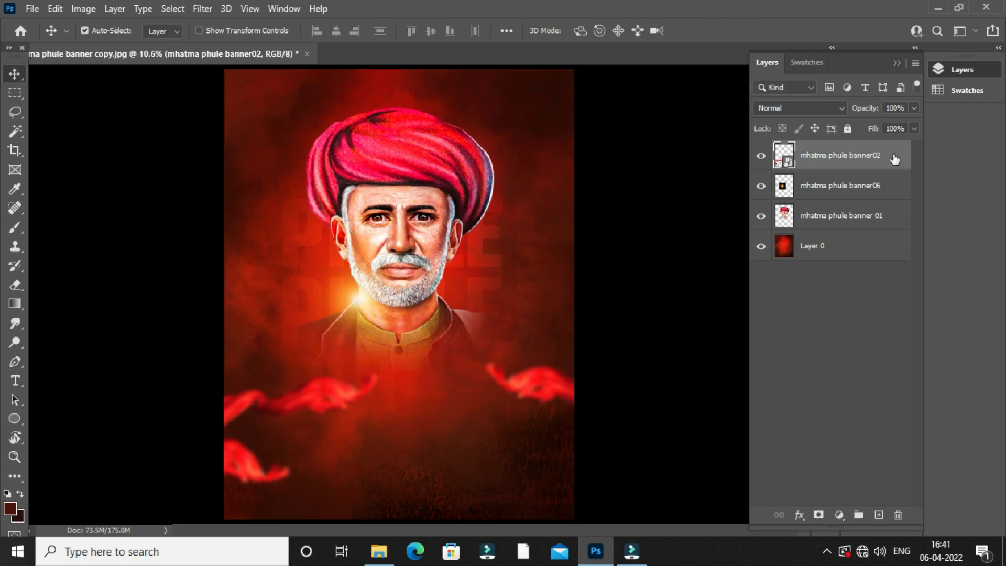
{"action": "right_click", "coordinate": [894, 157]}
{"action": "left_click", "coordinate": [764, 288]}
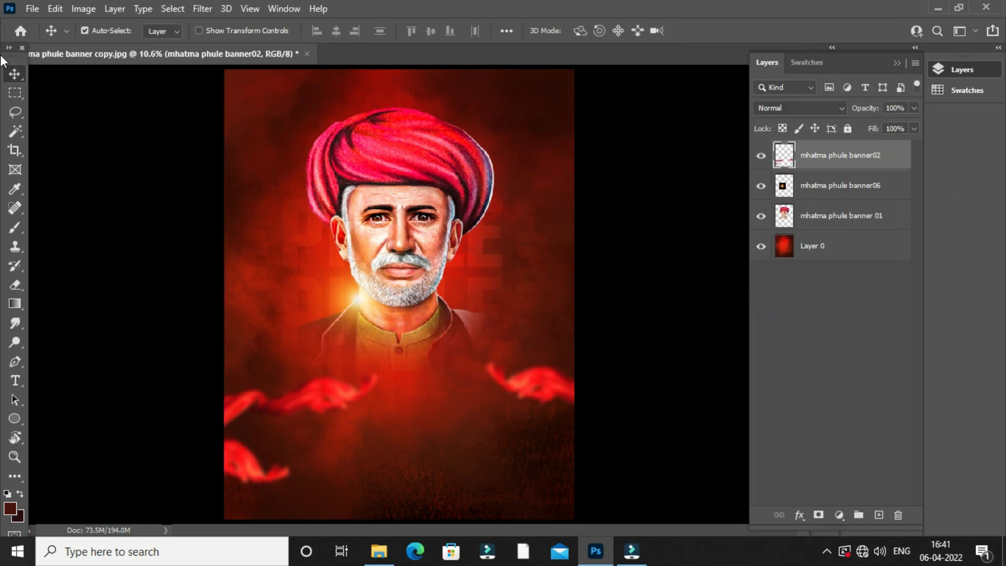
Slightly raise the brightness of the red cloth layer with a Brightness/Contrast adjustment.
{"action": "left_click", "coordinate": [84, 9]}
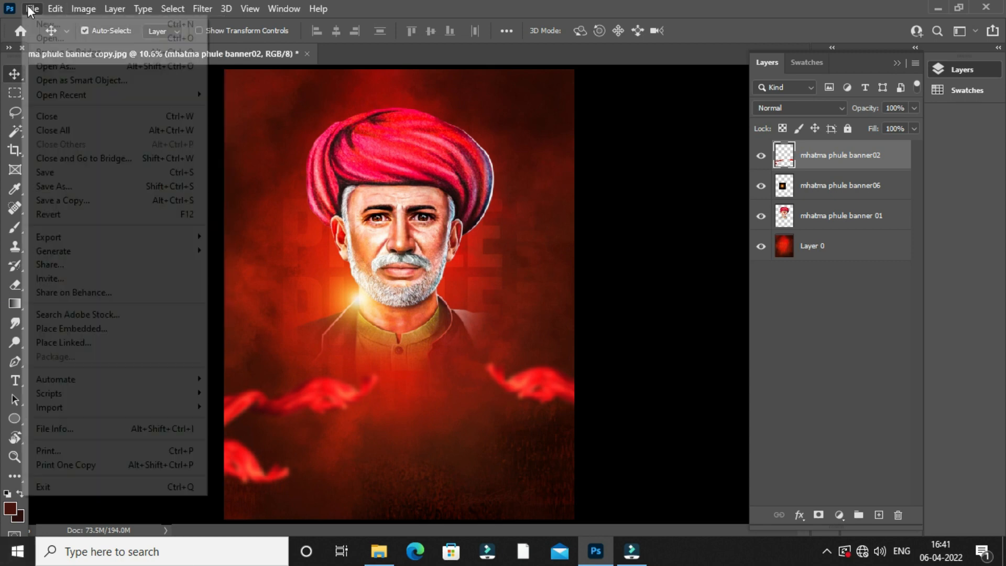
{"action": "left_click", "coordinate": [52, 7]}
{"action": "left_click", "coordinate": [83, 9]}
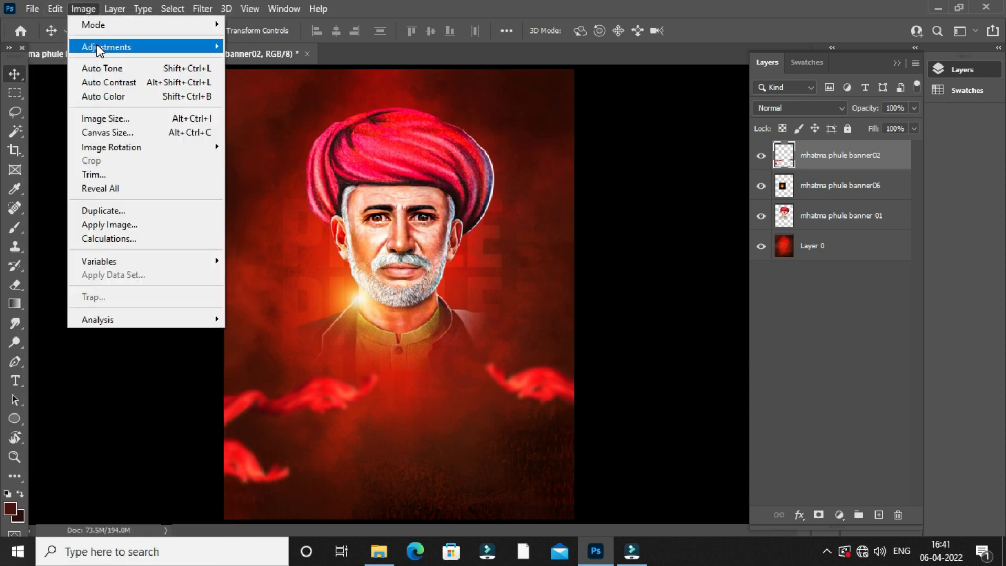
{"action": "mouse_move", "coordinate": [99, 49]}
{"action": "left_click", "coordinate": [271, 48]}
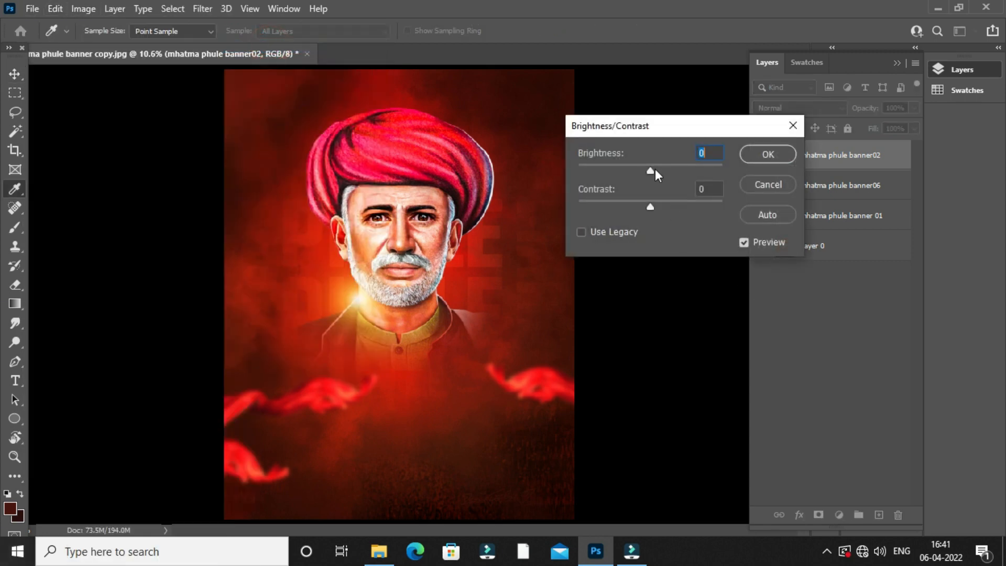
{"action": "left_click_drag", "start_coordinate": [653, 170], "coordinate": [658, 184]}
{"action": "left_click", "coordinate": [759, 159]}
{"action": "left_click", "coordinate": [638, 344]}
{"action": "scroll", "coordinate": [369, 380], "scroll_direction": "down", "scroll_amount": 2}
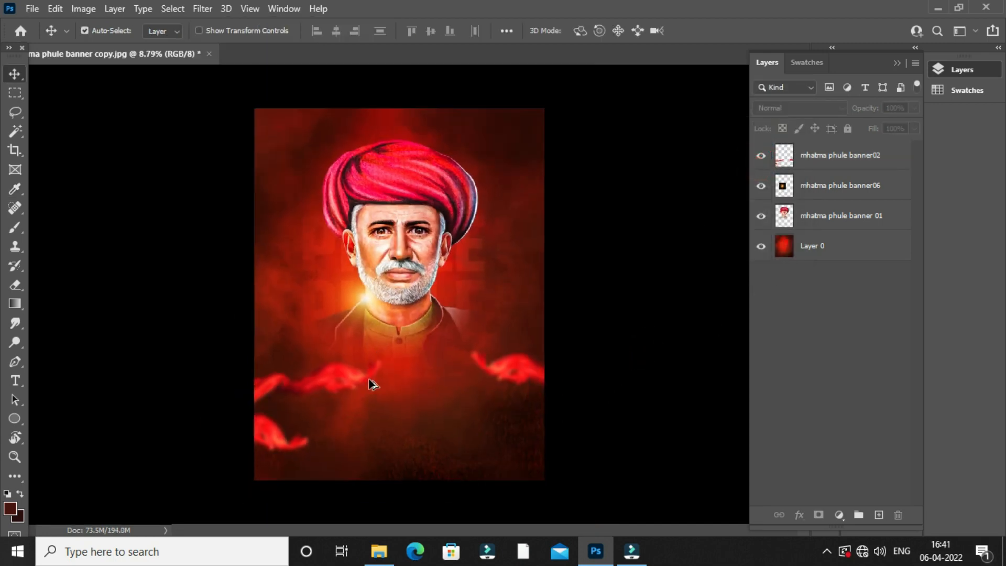
{"action": "scroll", "coordinate": [370, 379], "scroll_direction": "up", "scroll_amount": 3}
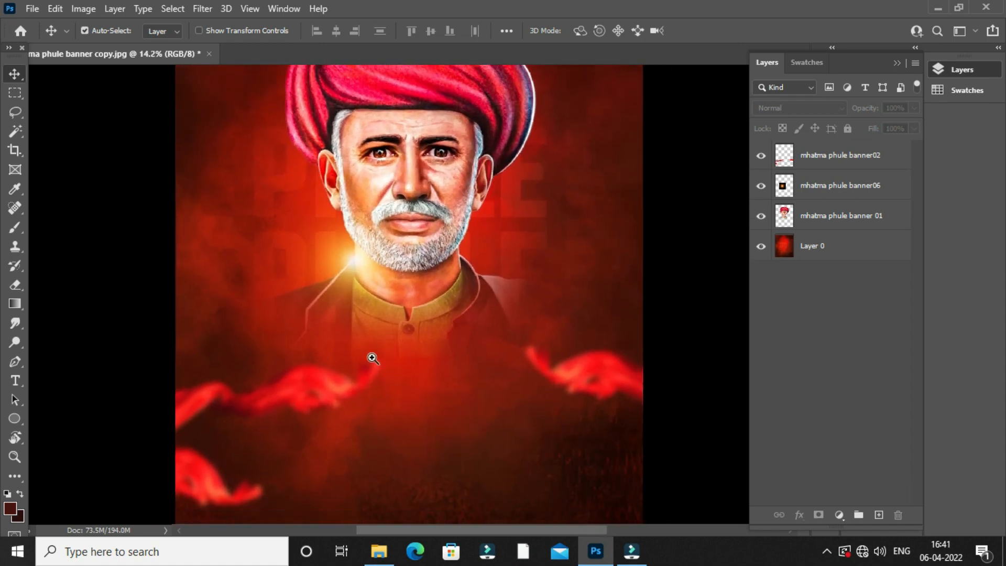
{"action": "right_click", "coordinate": [371, 343]}
{"action": "left_click", "coordinate": [414, 349]}
{"action": "left_click", "coordinate": [617, 357]}
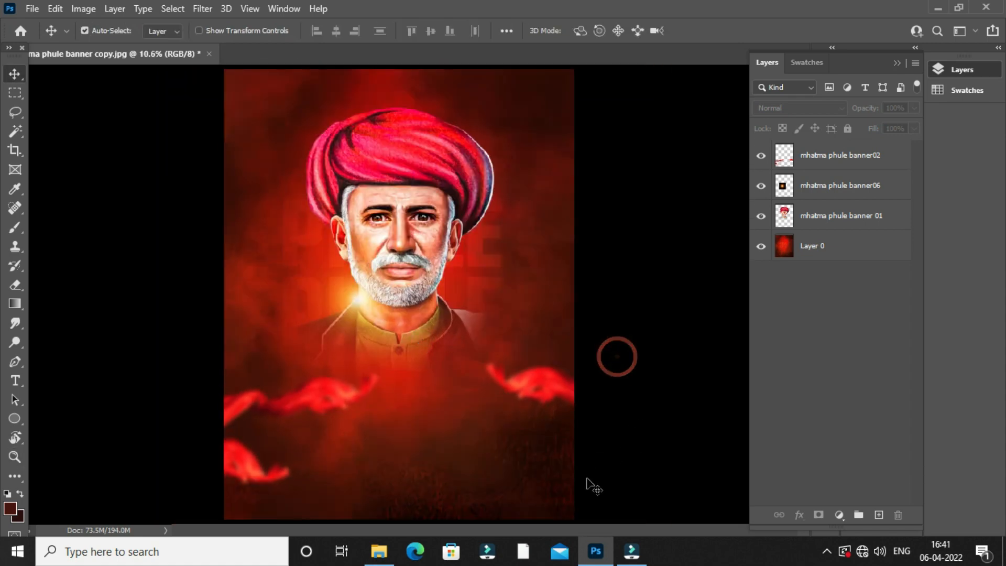
Place the mhatma phule banner03 title lettering from File Explorer on top at 100% size and rasterize its layer.
{"action": "left_click", "coordinate": [379, 550]}
{"action": "left_click", "coordinate": [498, 371]}
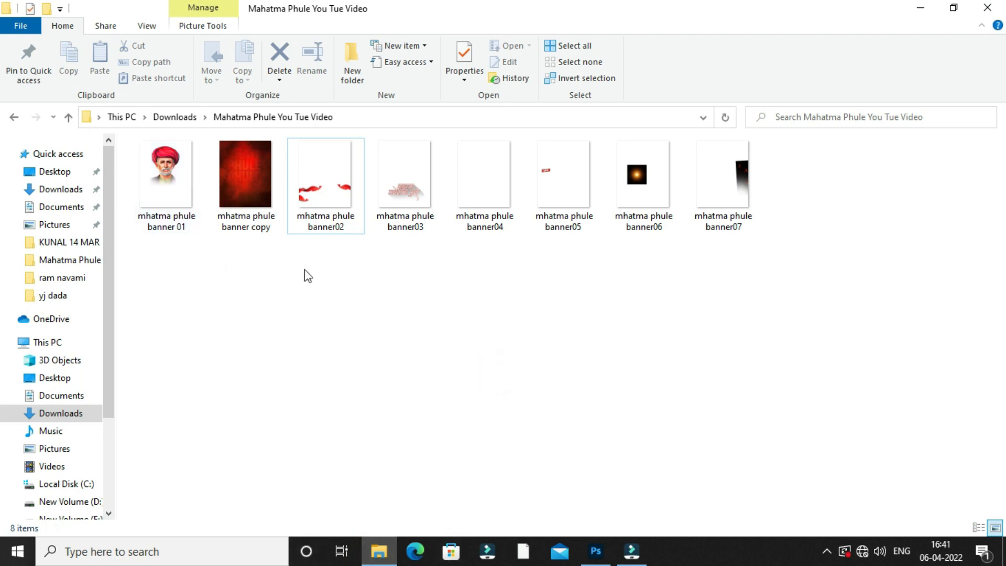
{"action": "left_click_drag", "start_coordinate": [398, 230], "coordinate": [470, 412]}
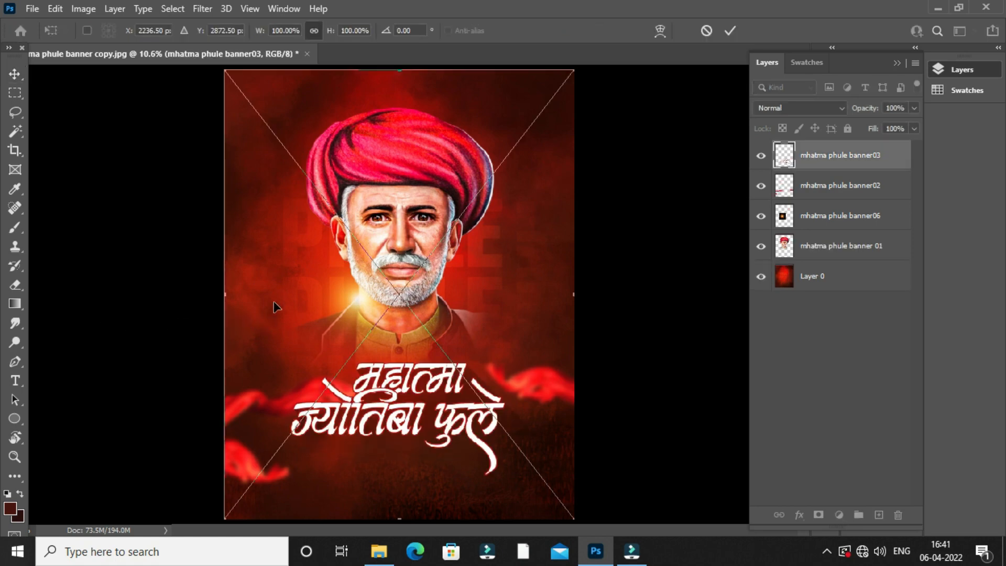
{"action": "left_click", "coordinate": [730, 32]}
{"action": "right_click", "coordinate": [894, 162]}
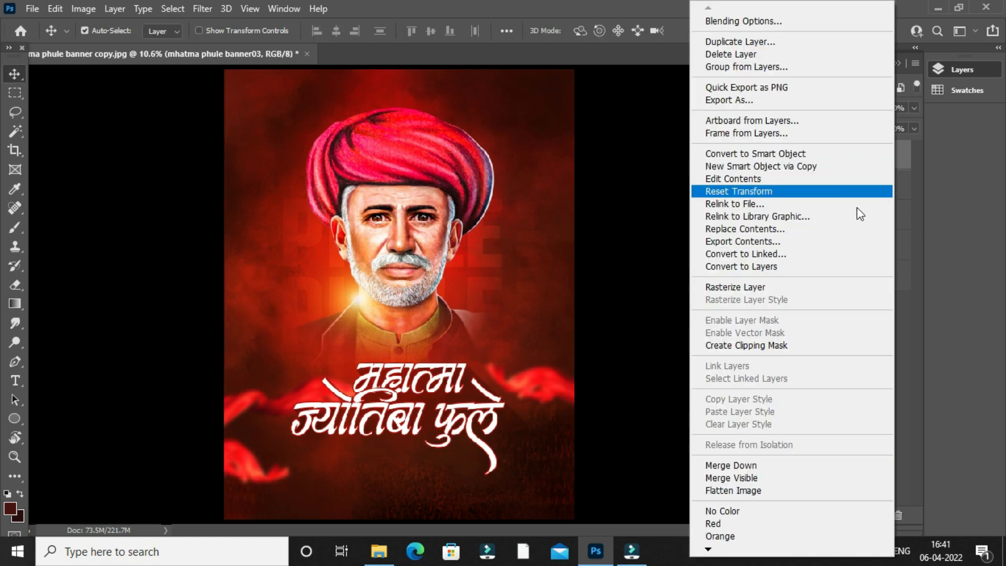
{"action": "left_click", "coordinate": [706, 276]}
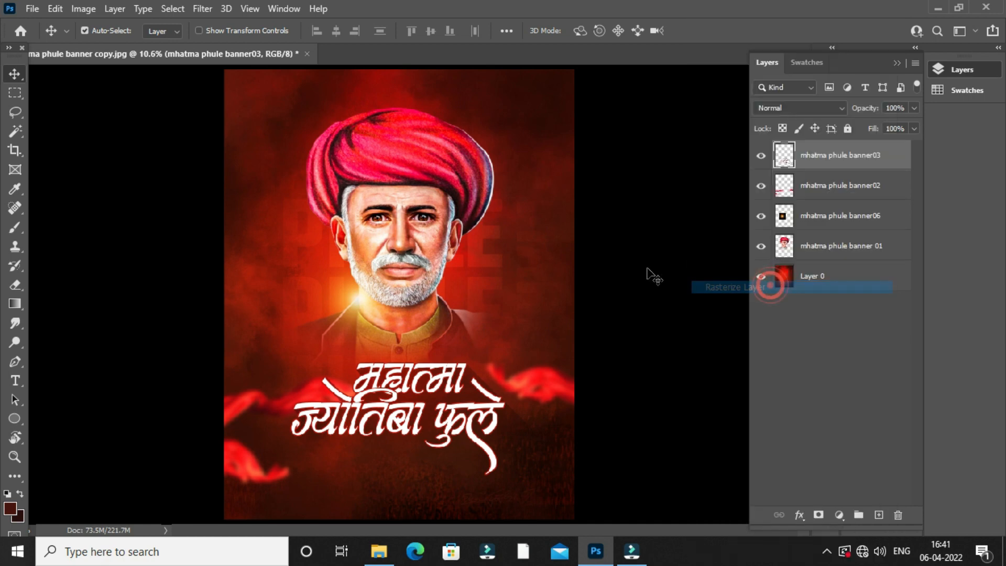
{"action": "left_click", "coordinate": [458, 386]}
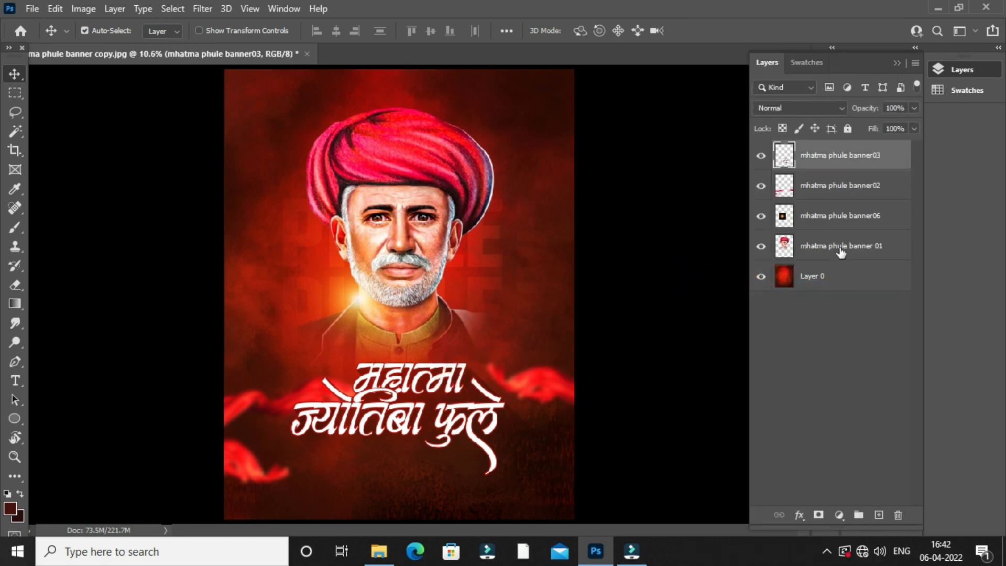
Add a new layer directly above the red cloth layer and paint dark red behind the title lettering with a 2400 px brush.
{"action": "left_click", "coordinate": [840, 196]}
{"action": "left_click", "coordinate": [878, 516]}
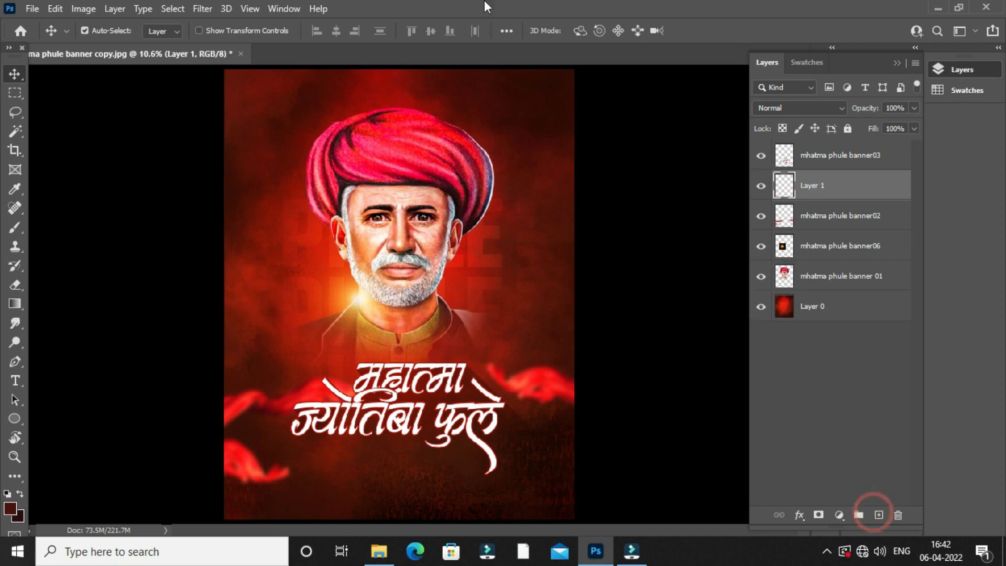
{"action": "key", "text": "b"}
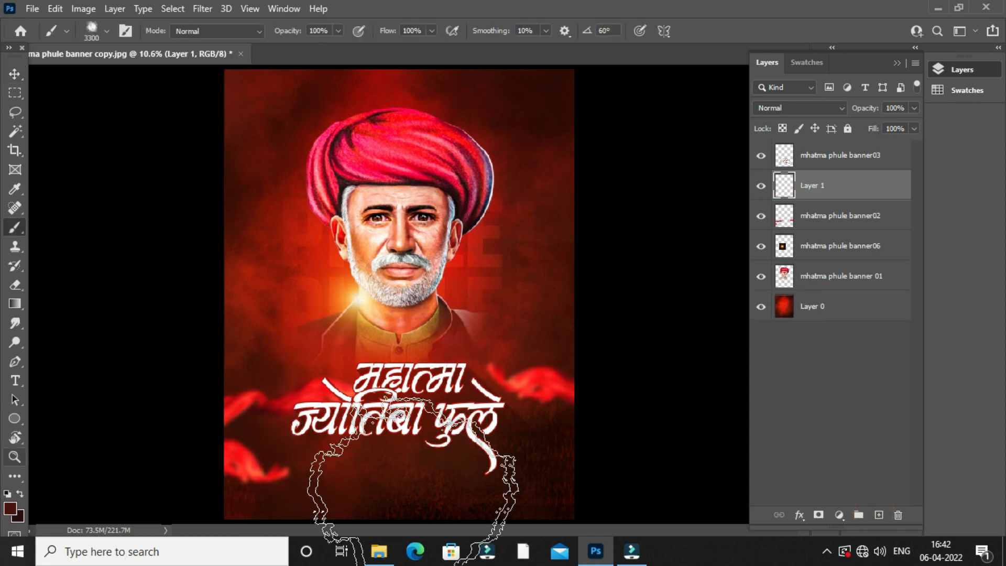
{"action": "key", "text": "bracketleft"}
{"action": "key", "text": "bracketleft"}
{"action": "key", "text": "bracketleft"}
{"action": "key", "text": "bracketleft"}
{"action": "key", "text": "bracketleft"}
{"action": "key", "text": "bracketleft"}
{"action": "key", "text": "bracketleft"}
{"action": "key", "text": "bracketleft"}
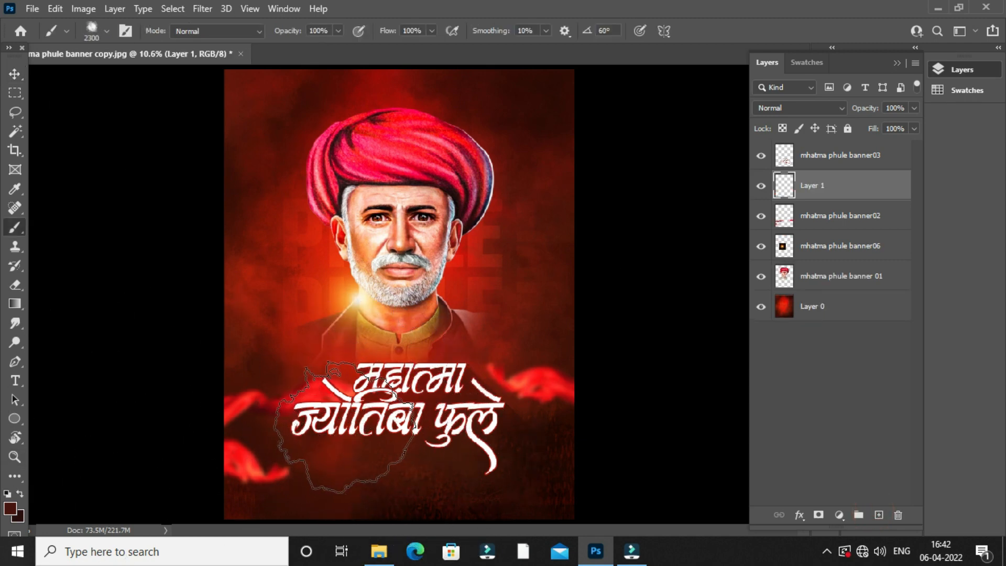
{"action": "key", "text": "bracketright"}
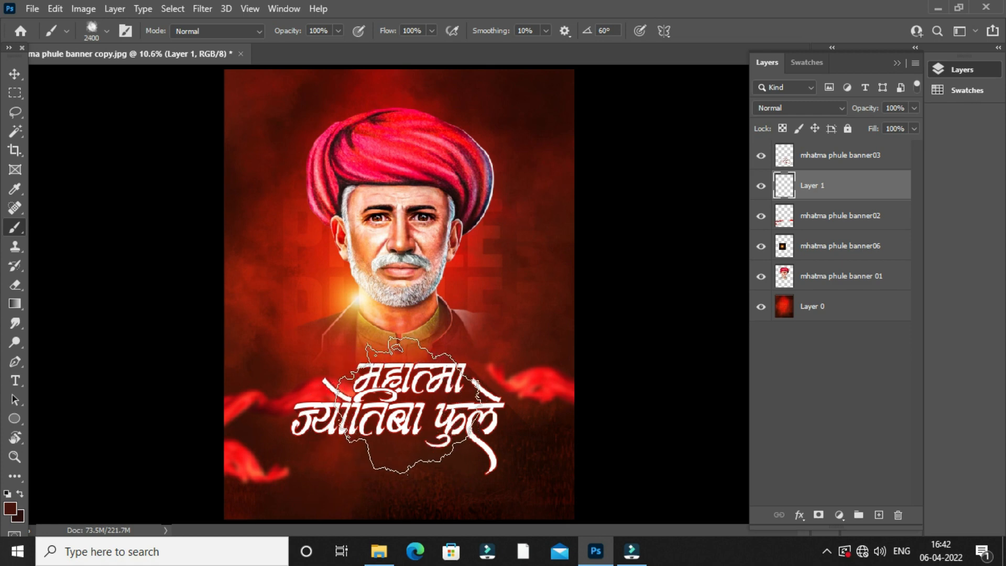
{"action": "left_click", "coordinate": [403, 406]}
{"action": "left_click", "coordinate": [452, 436]}
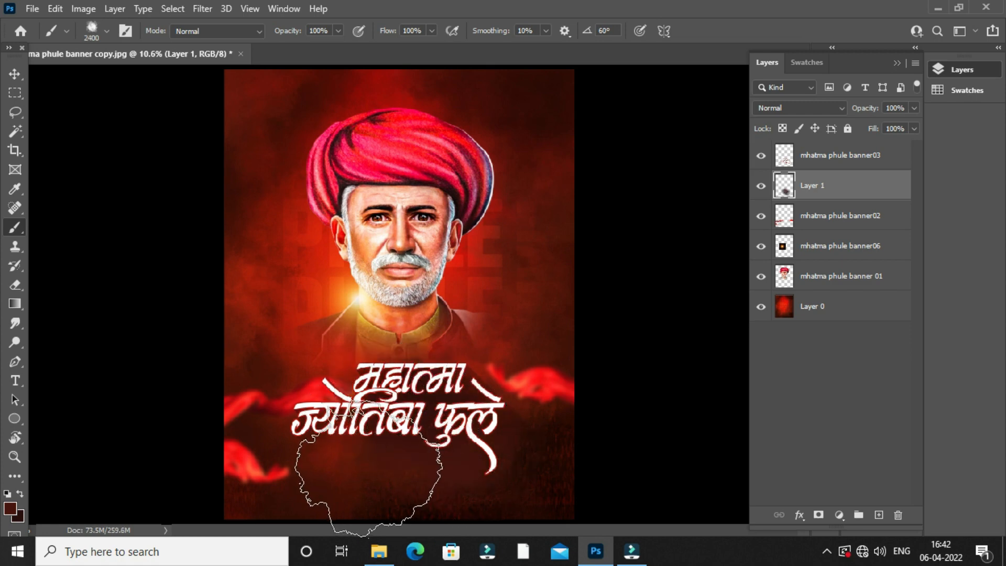
{"action": "left_click", "coordinate": [351, 458]}
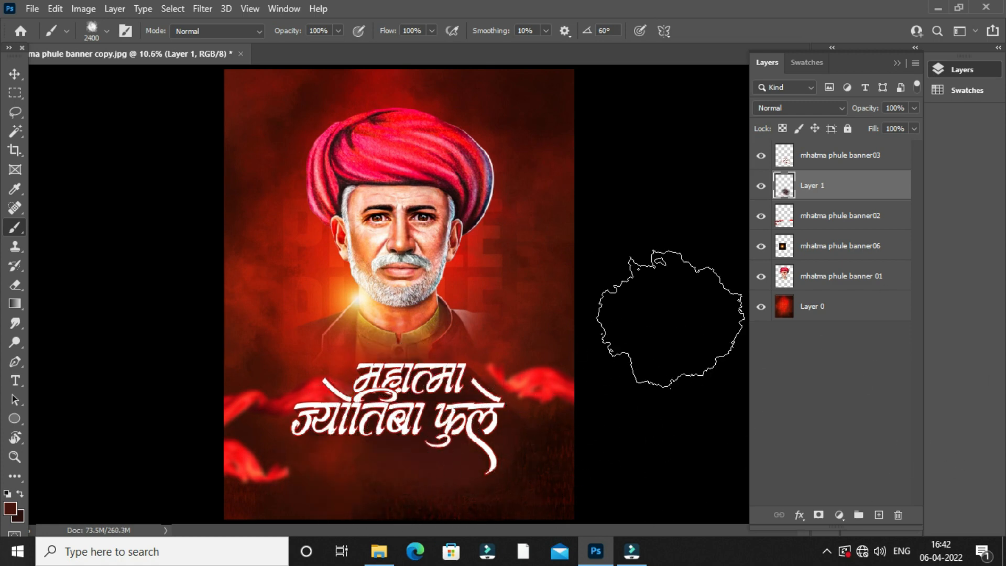
Reduce the brush size to 1900 px and add more dark red dabs behind the lower line of the title.
{"action": "key", "text": "bracketleft"}
{"action": "key", "text": "bracketleft"}
{"action": "key", "text": "bracketleft"}
{"action": "key", "text": "bracketleft"}
{"action": "key", "text": "bracketleft"}
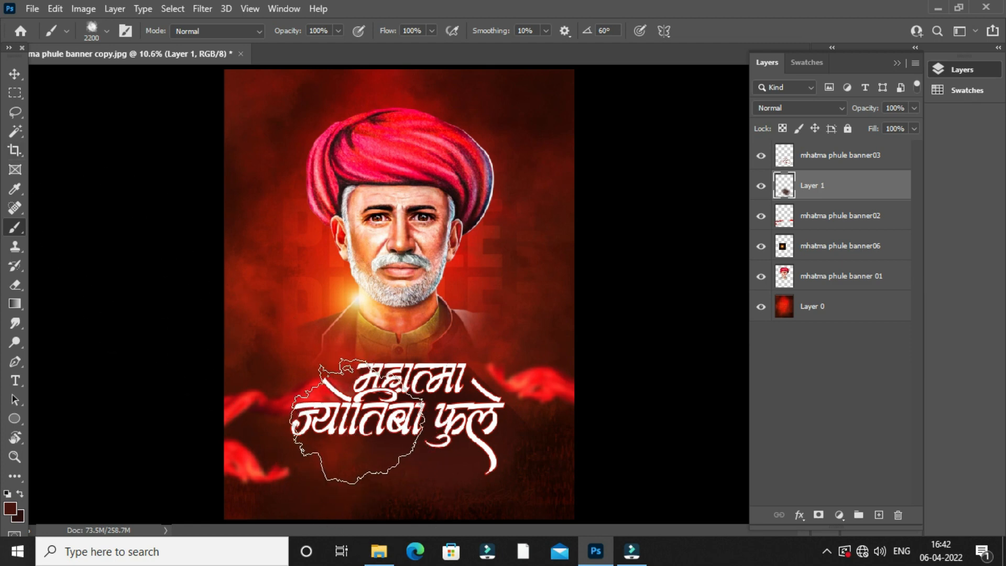
{"action": "left_click", "coordinate": [346, 445]}
{"action": "left_click", "coordinate": [409, 441]}
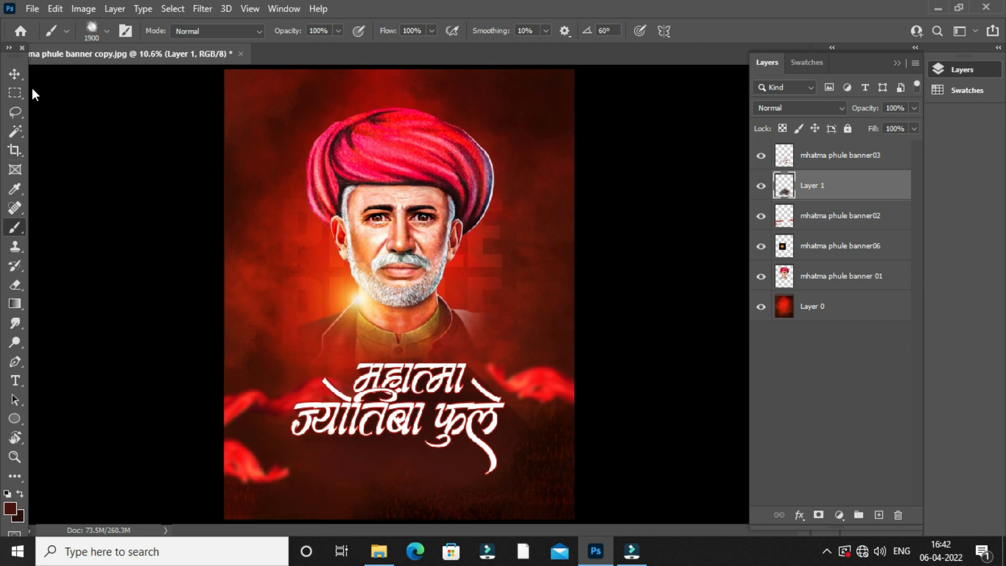
Set the blend mode of the painted shadow layer to Overlay and deselect it.
{"action": "left_click", "coordinate": [21, 76]}
{"action": "left_click", "coordinate": [838, 108]}
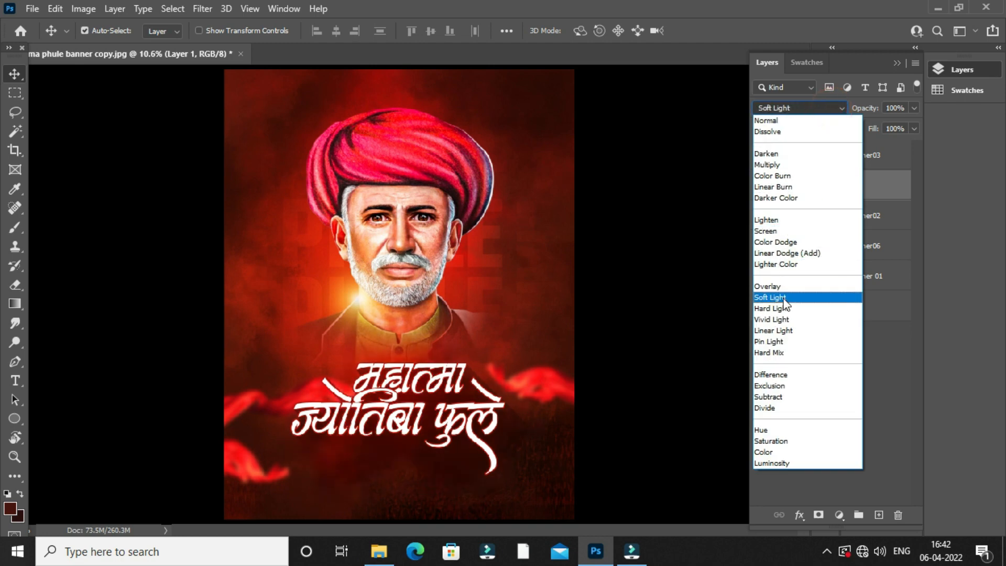
{"action": "left_click", "coordinate": [782, 286]}
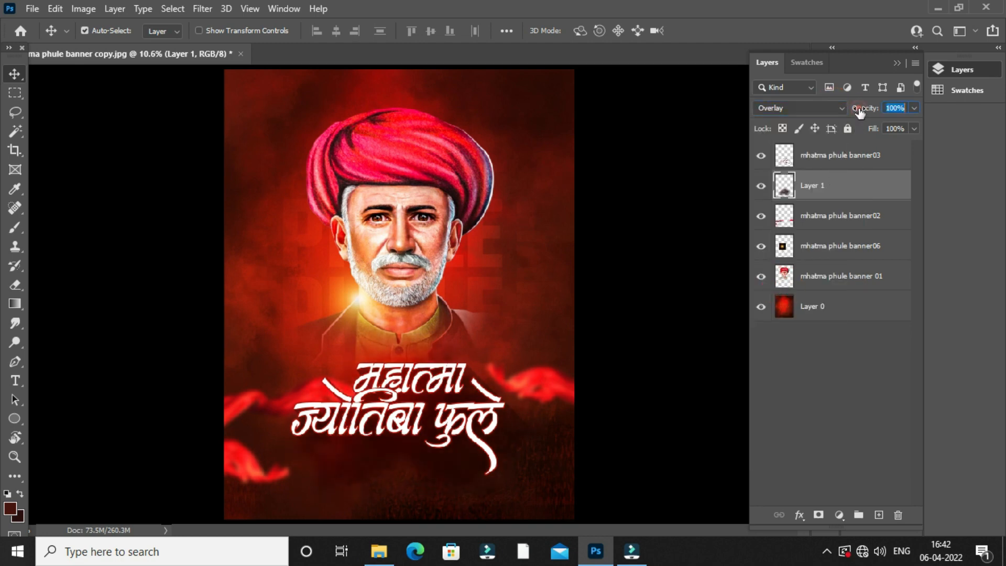
{"action": "left_click", "coordinate": [680, 253]}
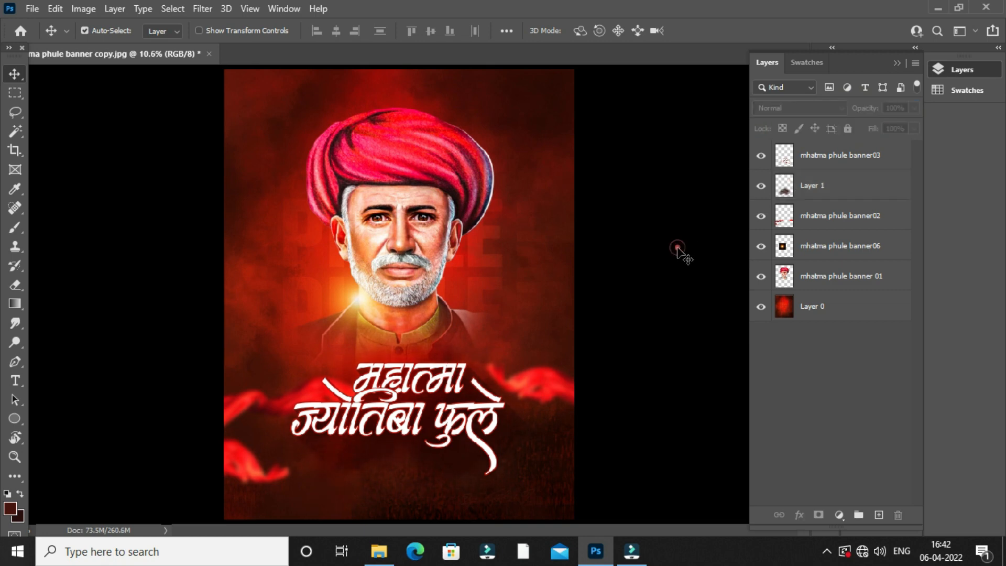
{"action": "left_click", "coordinate": [553, 390]}
{"action": "left_click", "coordinate": [703, 393]}
Place the mhatma phule banner04 tagline from File Explorer on top at 100% size and rasterize its layer.
{"action": "left_click", "coordinate": [378, 551]}
{"action": "left_click", "coordinate": [470, 402]}
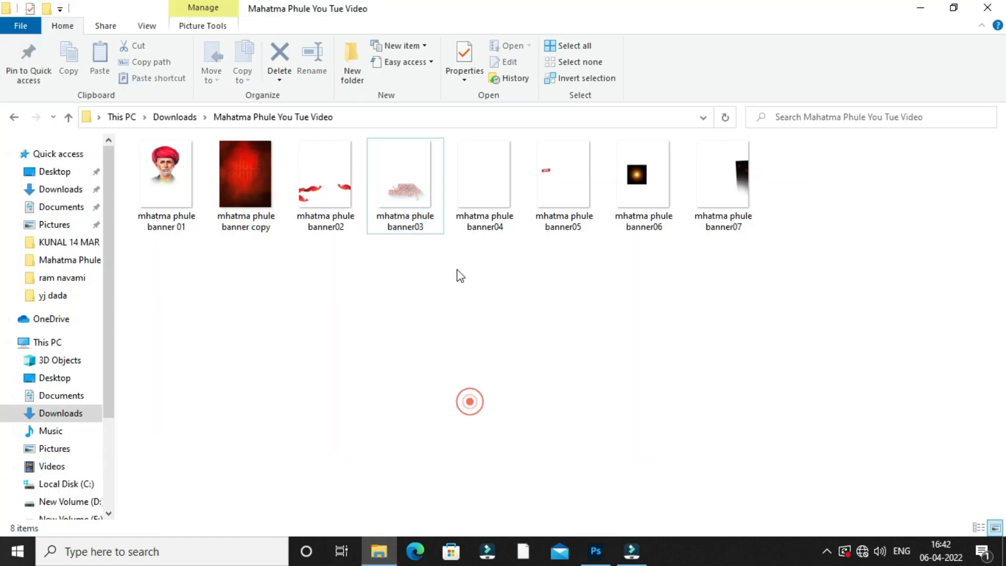
{"action": "left_click_drag", "start_coordinate": [458, 212], "coordinate": [400, 467]}
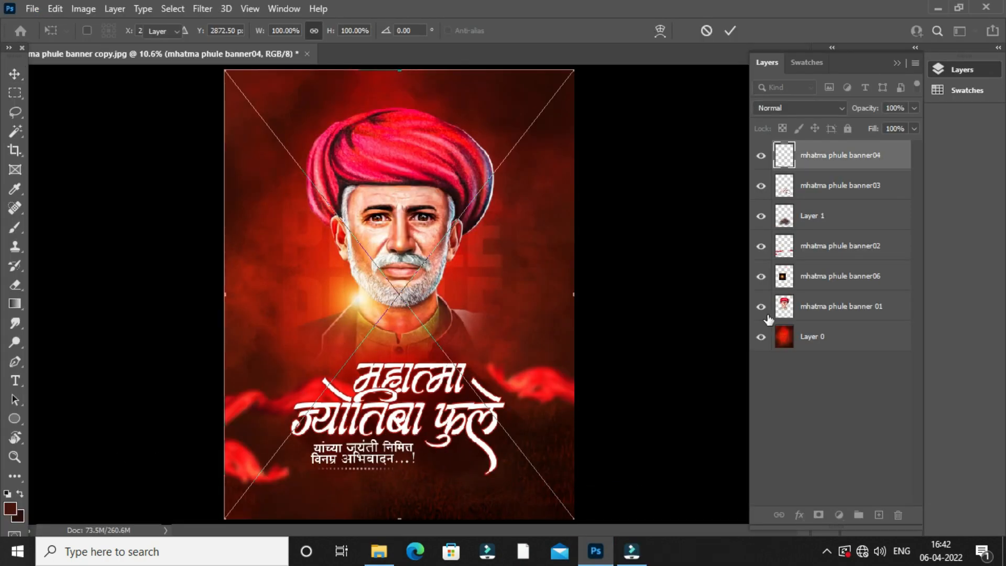
{"action": "key", "text": "Return"}
{"action": "right_click", "coordinate": [899, 159]}
{"action": "left_click", "coordinate": [739, 287]}
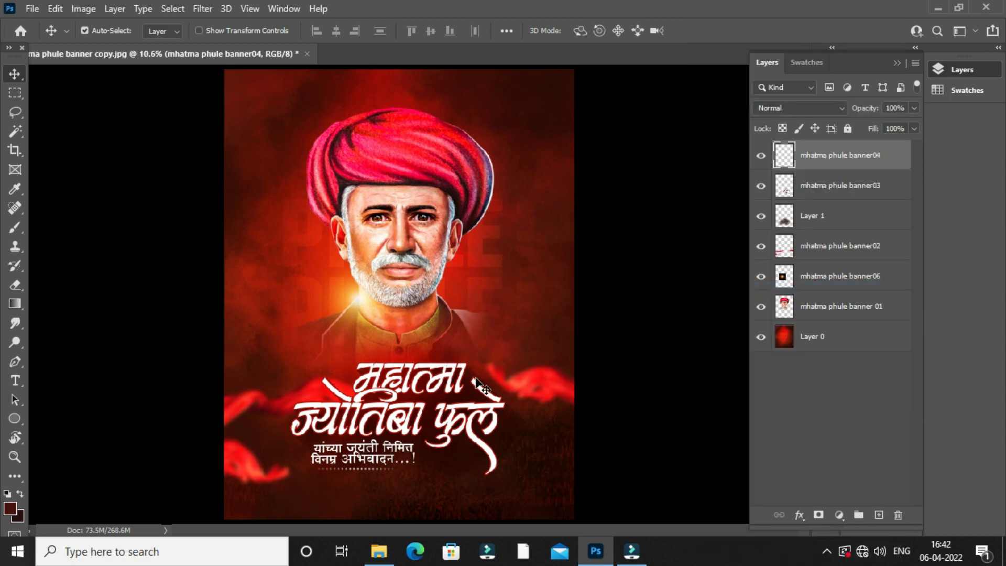
Scale the tagline down slightly and nudge it to the right beneath the title lettering.
{"action": "key", "text": "ctrl+t"}
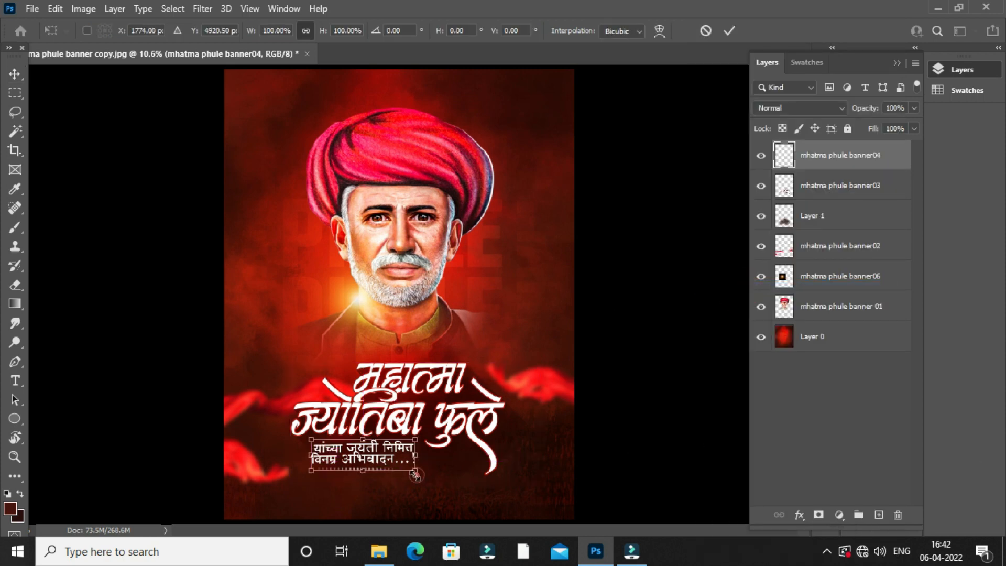
{"action": "left_click_drag", "start_coordinate": [414, 474], "coordinate": [407, 471]}
{"action": "key", "text": "Return"}
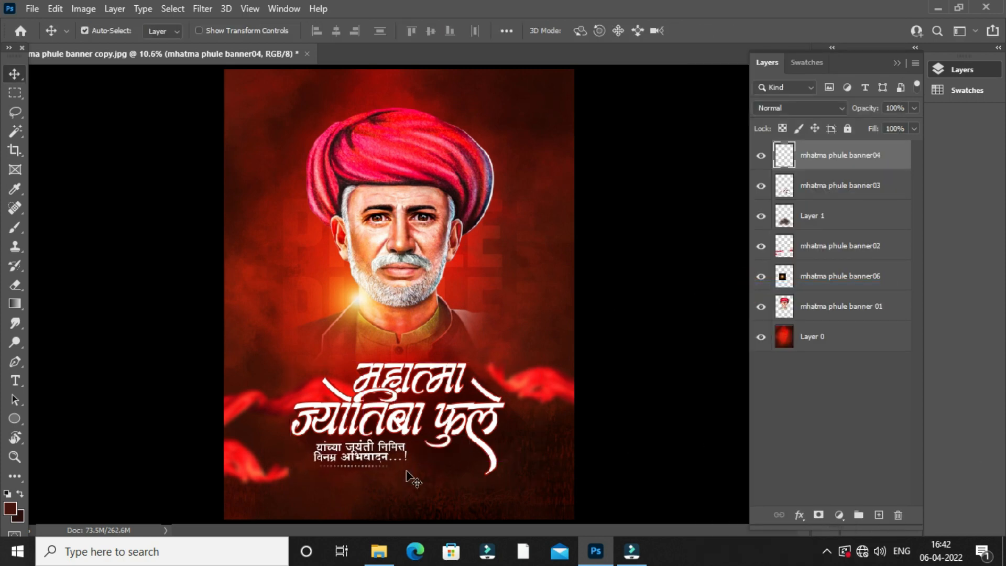
{"action": "key", "text": "Right"}
{"action": "key", "text": "Right"}
{"action": "key", "text": "Right"}
{"action": "key", "text": "Right"}
{"action": "key", "text": "Right"}
{"action": "key", "text": "Right"}
{"action": "key", "text": "Right"}
{"action": "key", "text": "Right"}
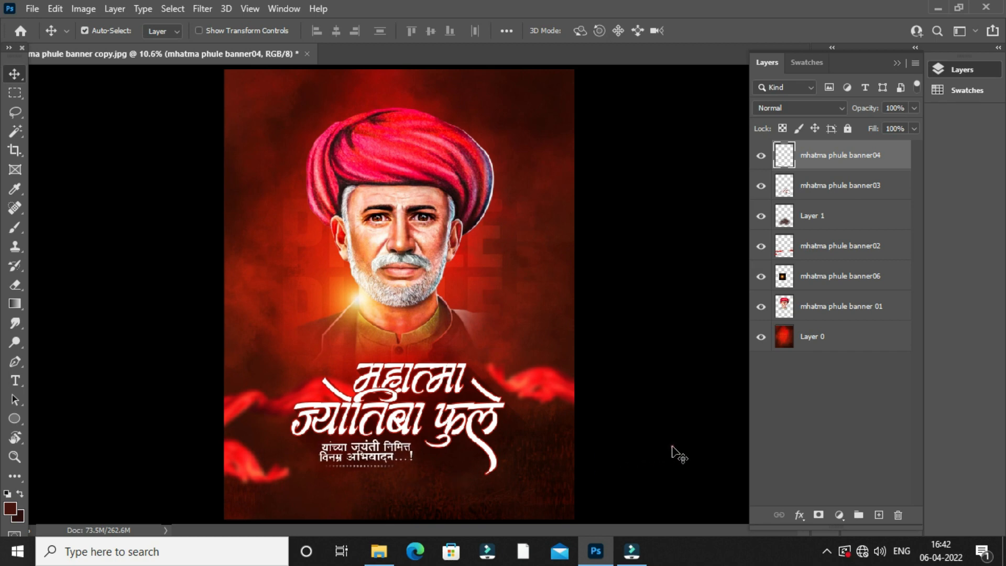
{"action": "left_click", "coordinate": [672, 447]}
{"action": "scroll", "coordinate": [432, 450], "scroll_direction": "up", "scroll_amount": 2}
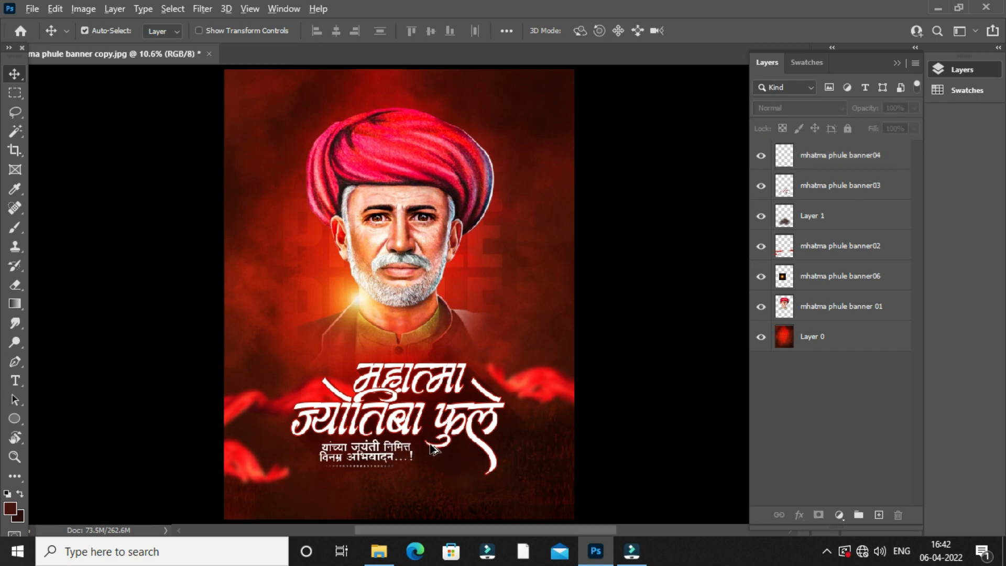
{"action": "scroll", "coordinate": [432, 451], "scroll_direction": "down", "scroll_amount": 1}
{"action": "key", "text": "z"}
{"action": "key", "text": "ctrl+0"}
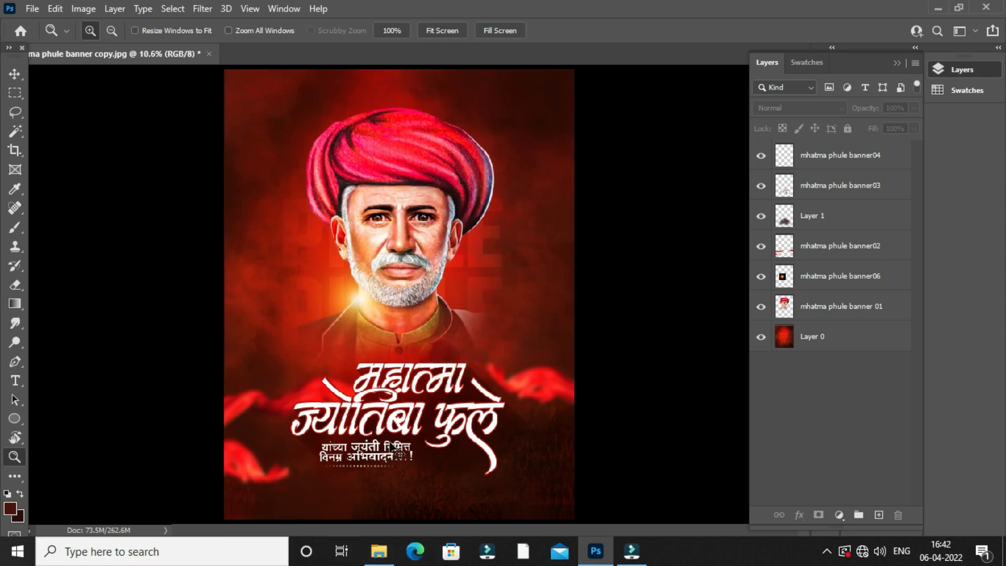
{"action": "key", "text": "v"}
{"action": "left_click", "coordinate": [676, 270]}
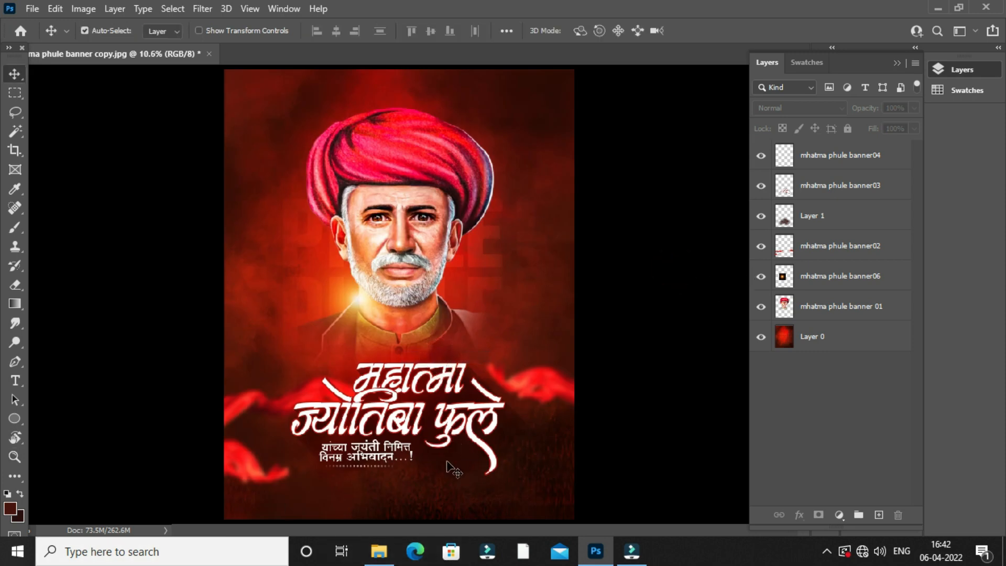
Place the mhatma phule banner05 date graphic (11 APR) from File Explorer on top at 100% size and rasterize its layer.
{"action": "left_click", "coordinate": [379, 551]}
{"action": "left_click", "coordinate": [496, 396]}
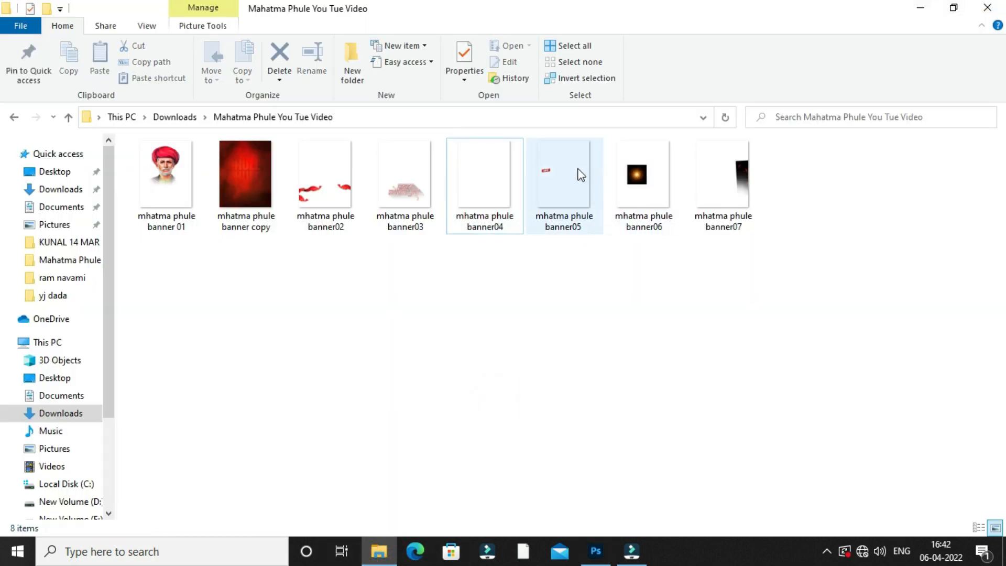
{"action": "left_click_drag", "start_coordinate": [563, 170], "coordinate": [392, 405]}
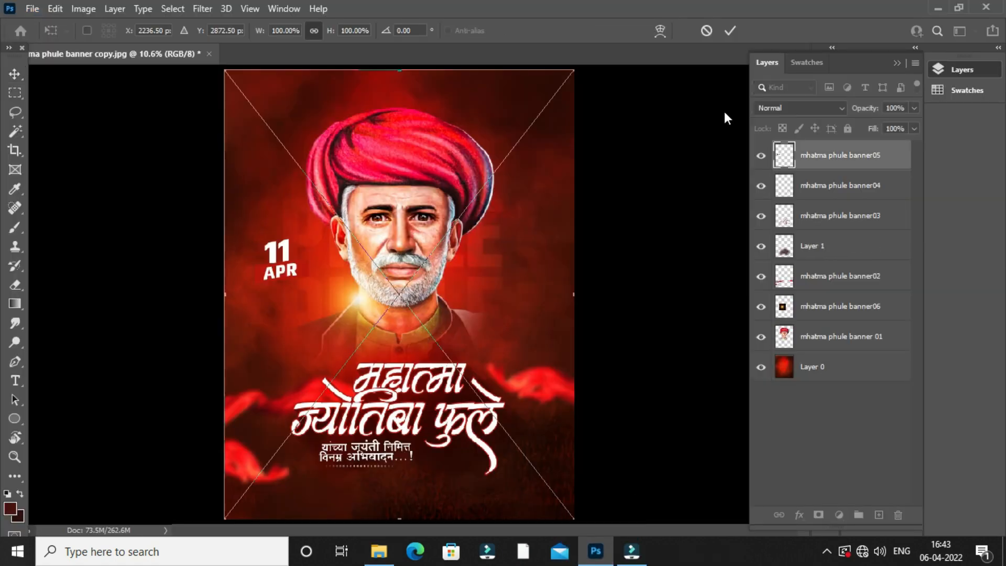
{"action": "right_click", "coordinate": [787, 157]}
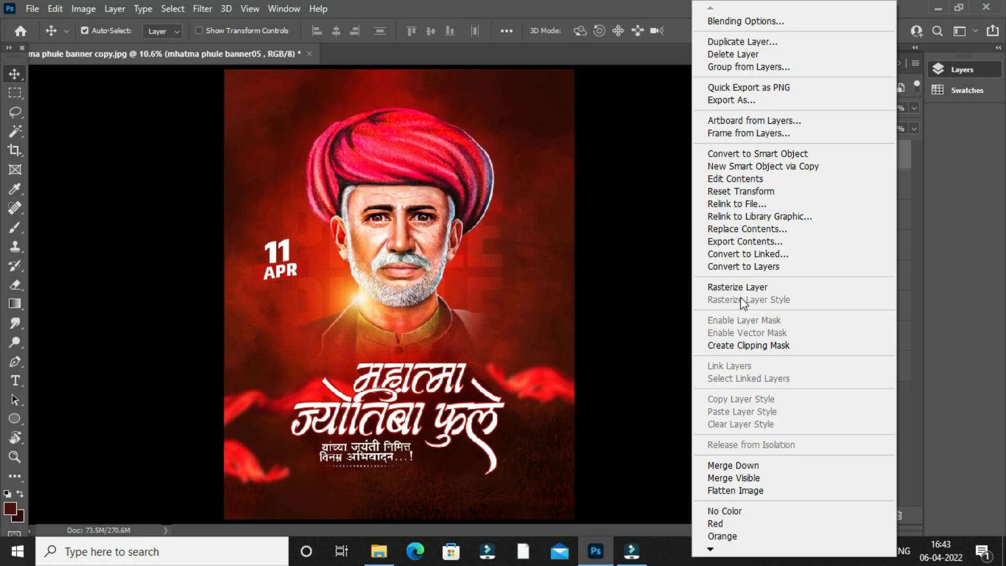
{"action": "left_click", "coordinate": [741, 290]}
{"action": "scroll", "coordinate": [346, 259], "scroll_direction": "up", "scroll_amount": 8}
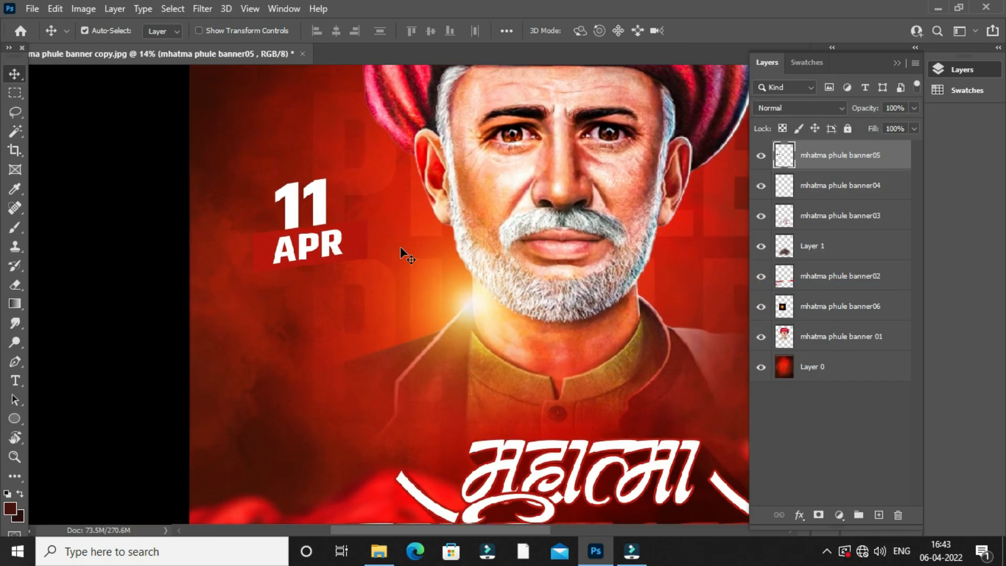
{"action": "key", "text": "z"}
{"action": "right_click", "coordinate": [369, 211]}
{"action": "left_click", "coordinate": [397, 218]}
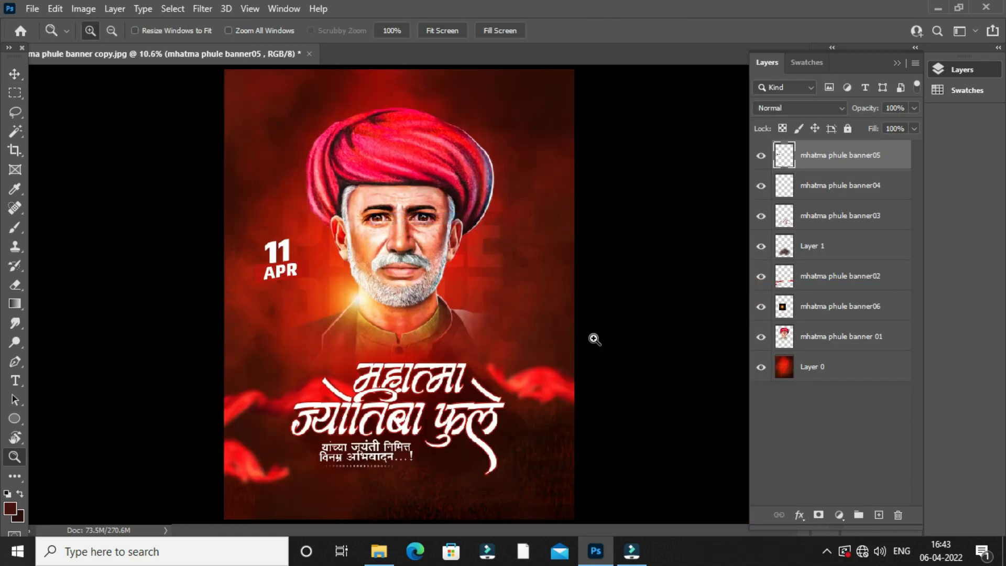
{"action": "key", "text": "v"}
{"action": "left_click", "coordinate": [674, 274]}
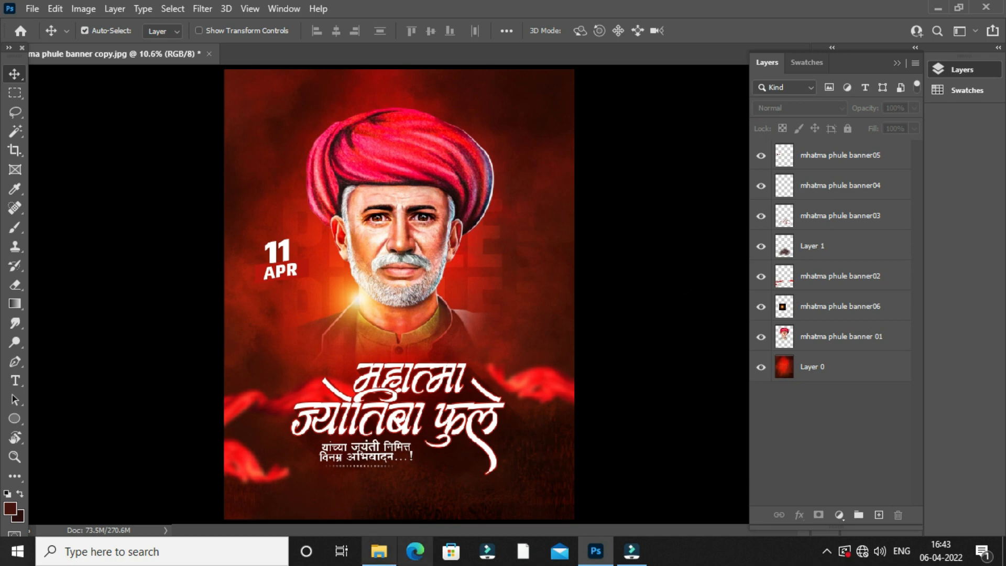
Place the mhatma phule banner07 sparks image from File Explorer on top at 100% size and rasterize its layer.
{"action": "left_click", "coordinate": [379, 551]}
{"action": "left_click", "coordinate": [636, 465]}
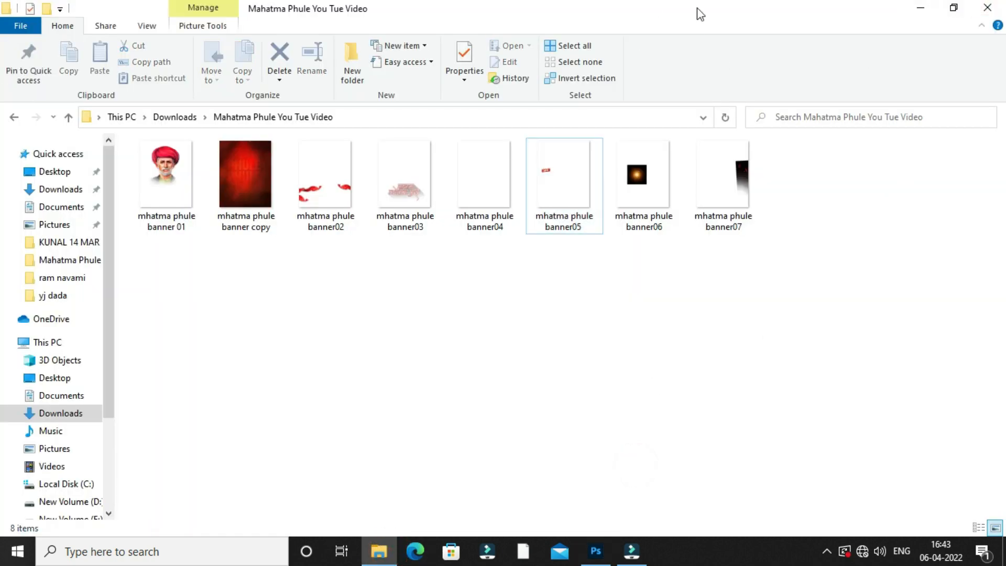
{"action": "left_click_drag", "start_coordinate": [723, 209], "coordinate": [448, 444]}
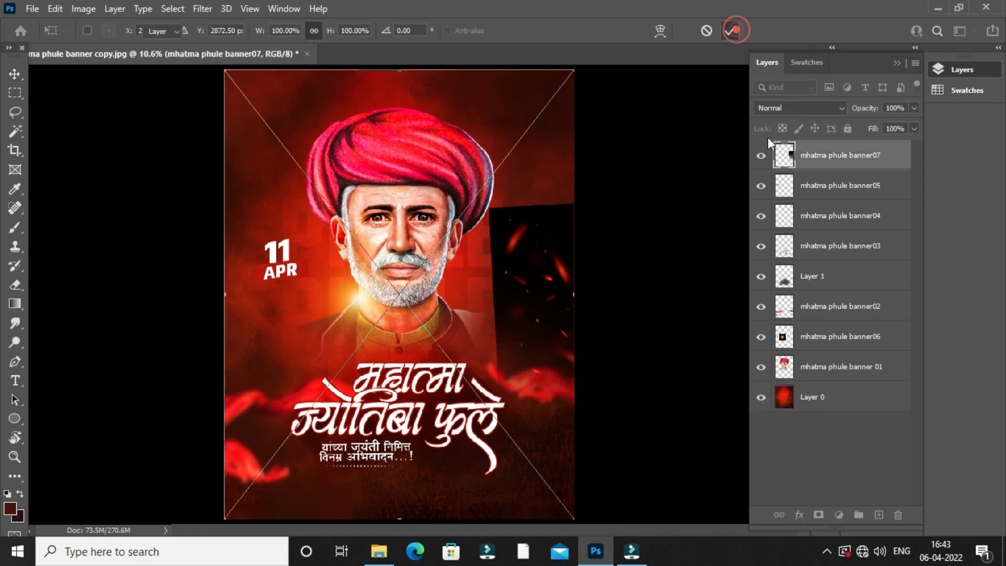
{"action": "right_click", "coordinate": [891, 163]}
{"action": "left_click", "coordinate": [782, 288]}
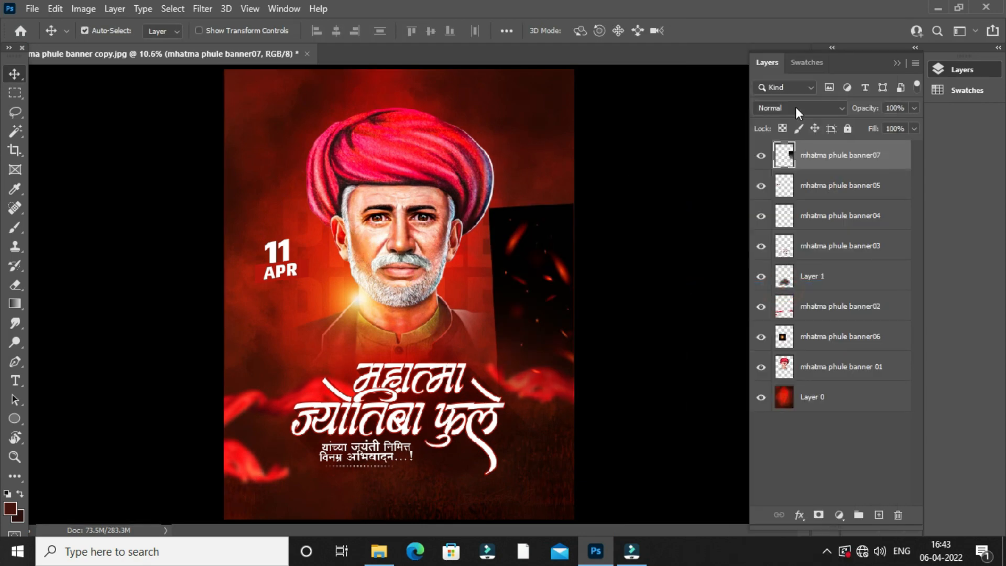
Set the sparks layer's blend mode to Screen and deselect it.
{"action": "left_click", "coordinate": [795, 107]}
{"action": "left_click", "coordinate": [781, 229]}
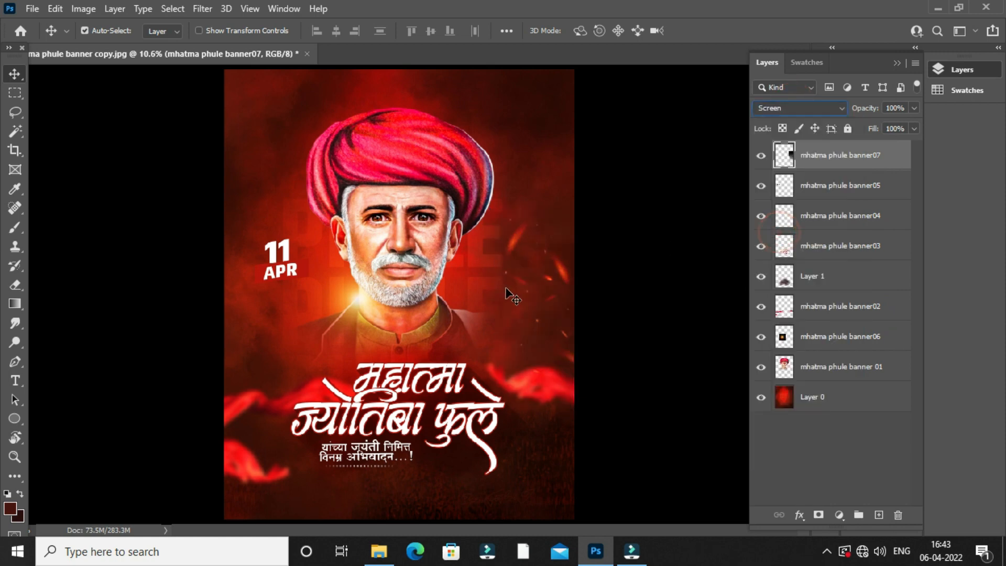
{"action": "left_click", "coordinate": [636, 291]}
{"action": "scroll", "coordinate": [558, 291], "scroll_direction": "up", "scroll_amount": 3}
{"action": "key", "text": "z"}
{"action": "right_click", "coordinate": [467, 220]}
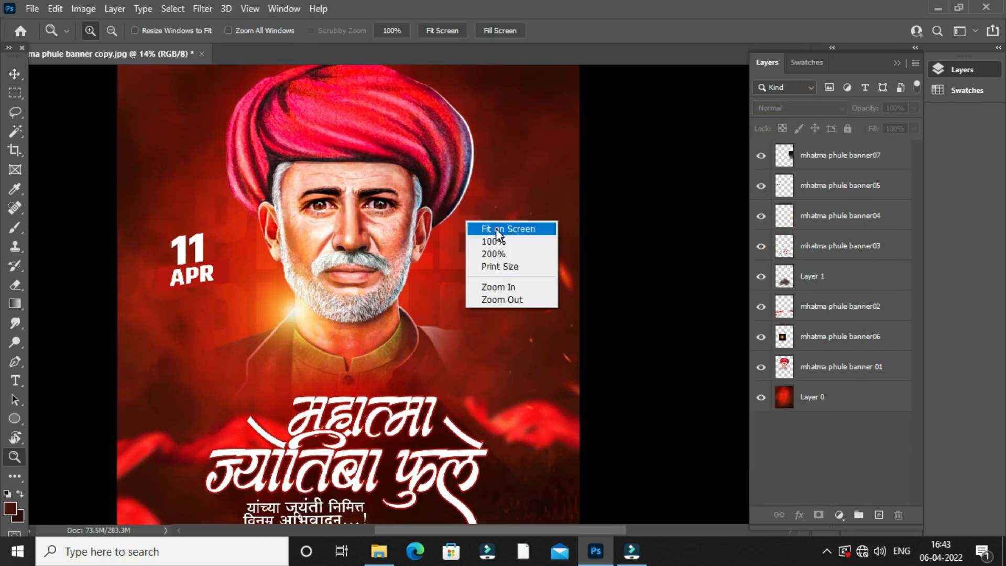
{"action": "left_click", "coordinate": [495, 229]}
{"action": "key", "text": "v"}
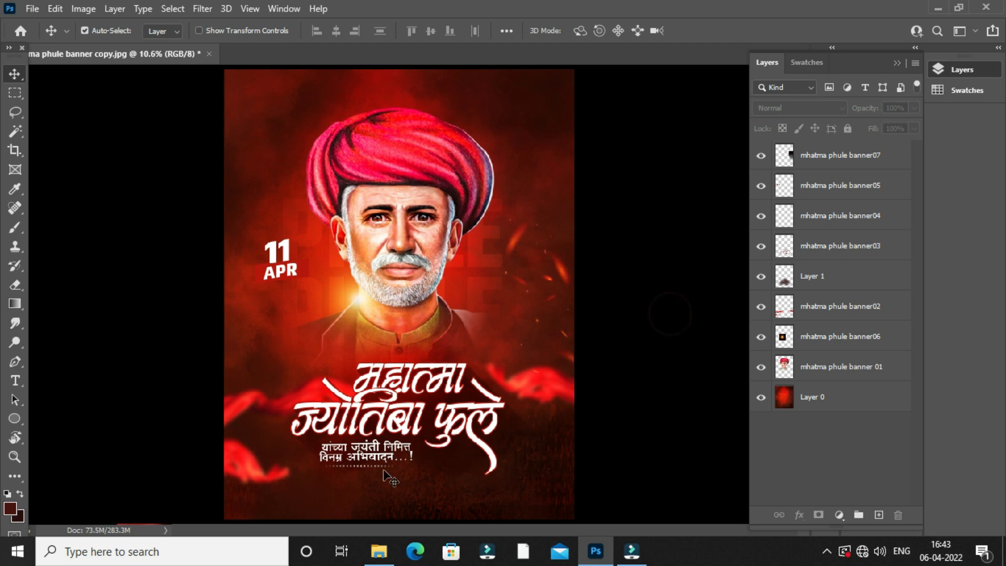
{"action": "left_click", "coordinate": [379, 550]}
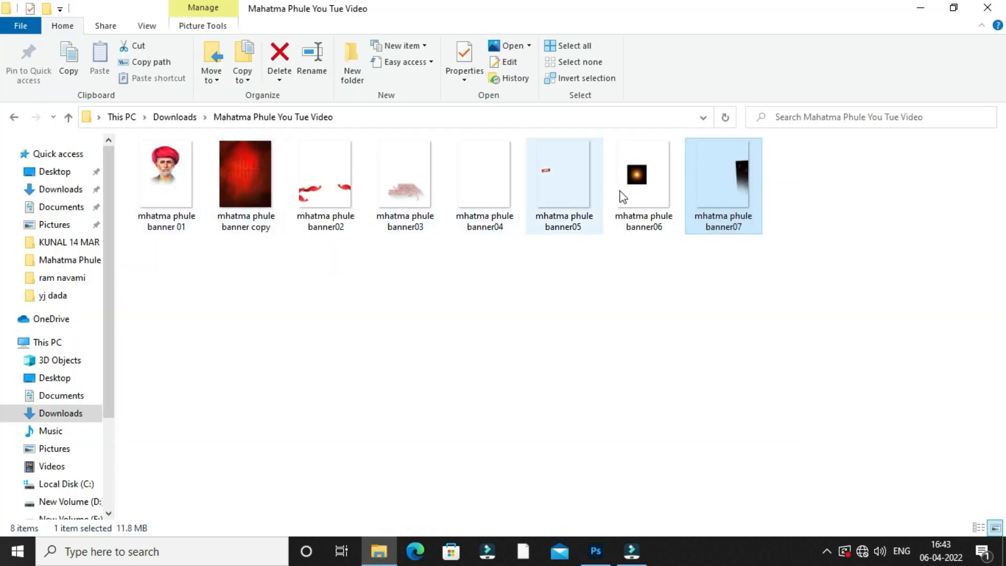
{"action": "left_click", "coordinate": [359, 274]}
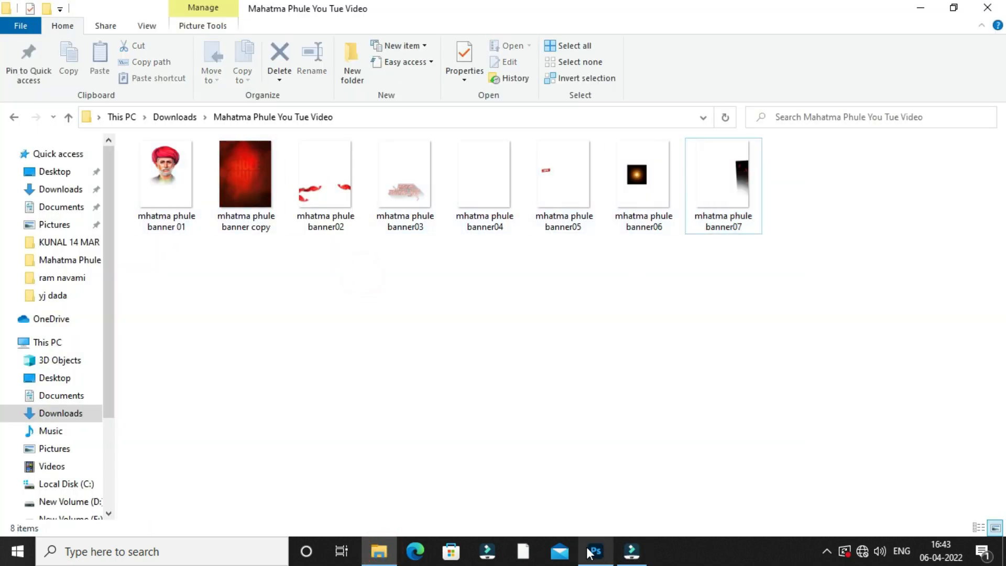
{"action": "left_click", "coordinate": [590, 553]}
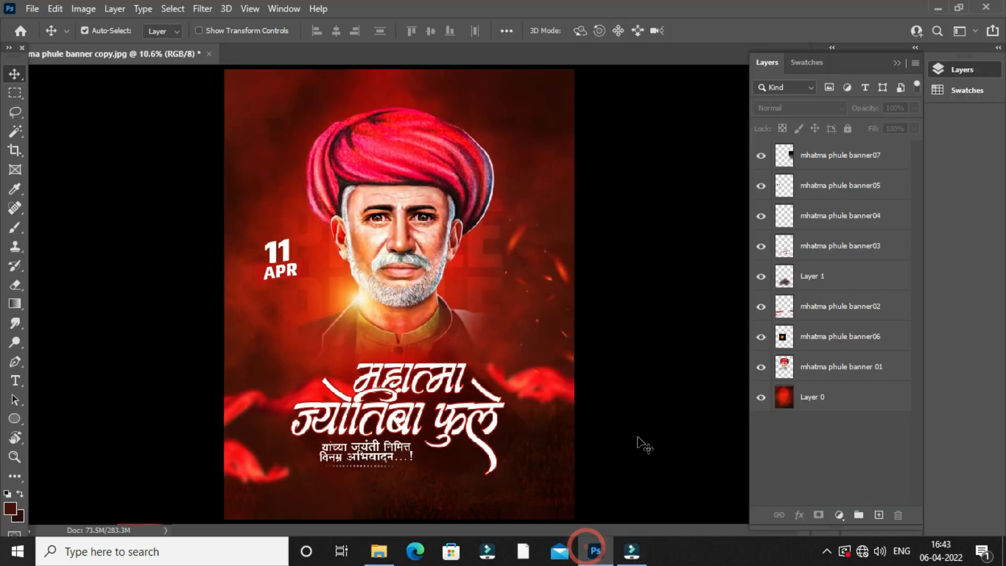
Open the designer's Marathi name logo PNG from the Downloads folder as a separate document.
{"action": "left_click", "coordinate": [31, 9]}
{"action": "left_click", "coordinate": [43, 36]}
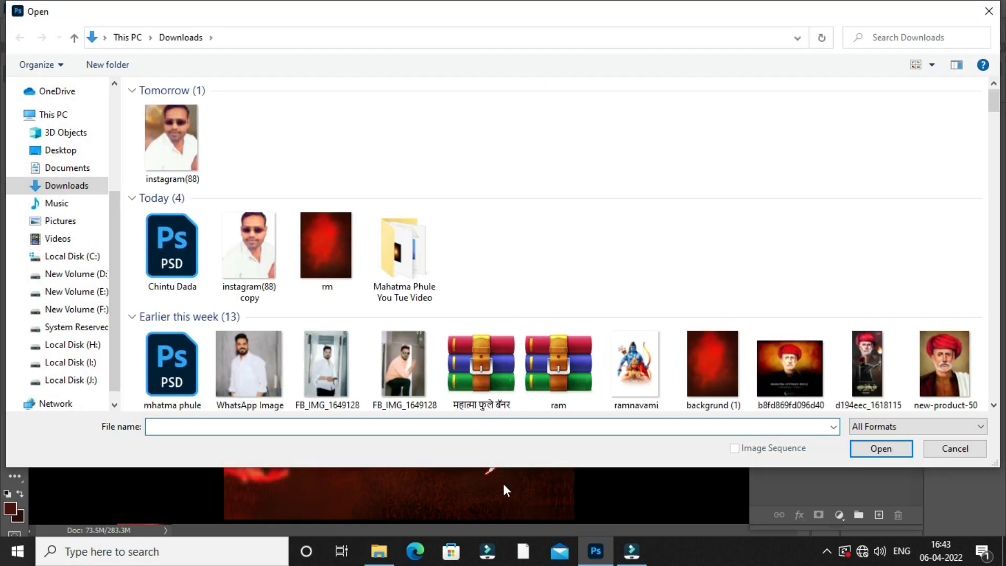
{"action": "left_click_drag", "start_coordinate": [507, 478], "coordinate": [517, 523]}
{"action": "scroll", "coordinate": [650, 173], "scroll_direction": "down", "scroll_amount": 15}
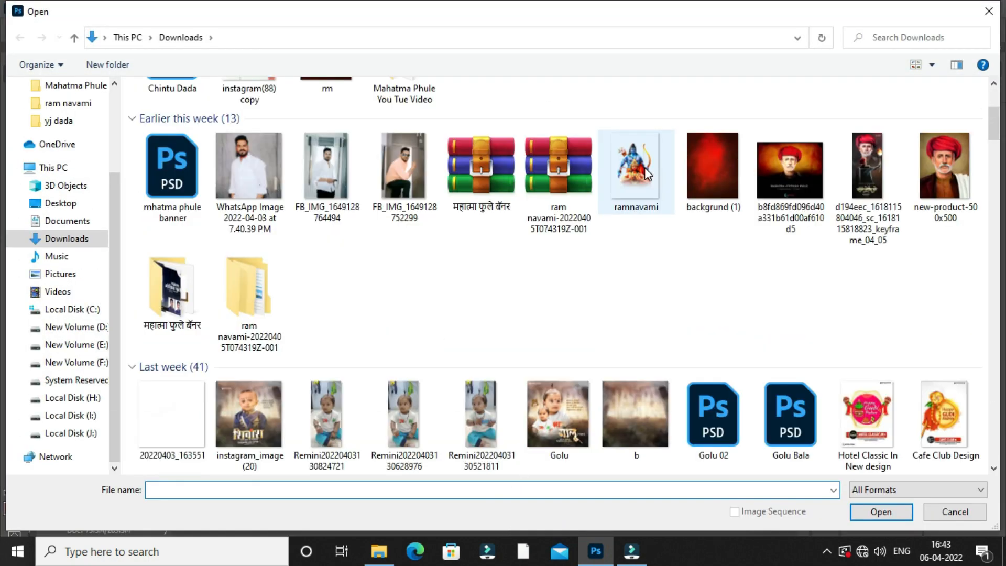
{"action": "scroll", "coordinate": [446, 254], "scroll_direction": "down", "scroll_amount": 10}
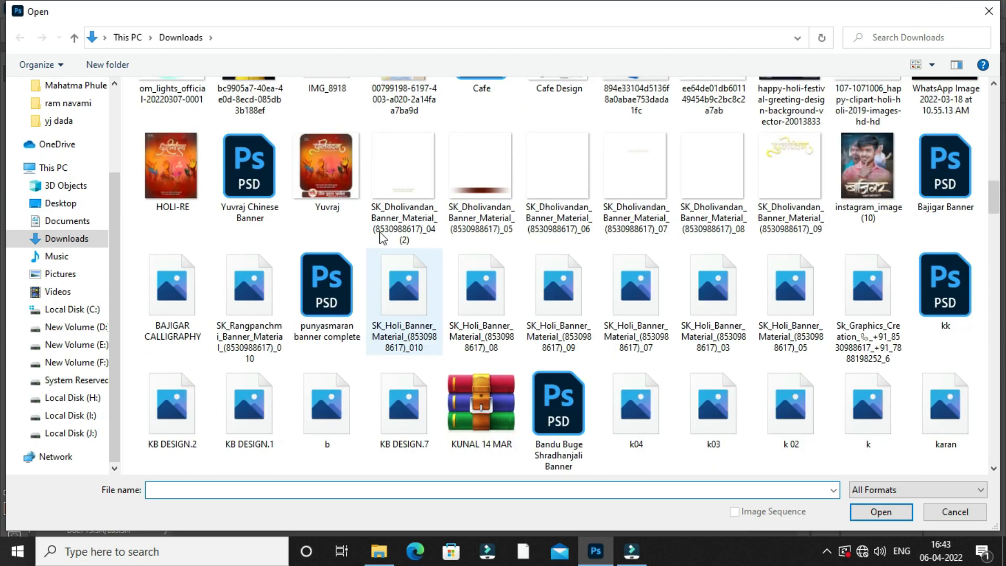
{"action": "scroll", "coordinate": [478, 225], "scroll_direction": "down", "scroll_amount": 5}
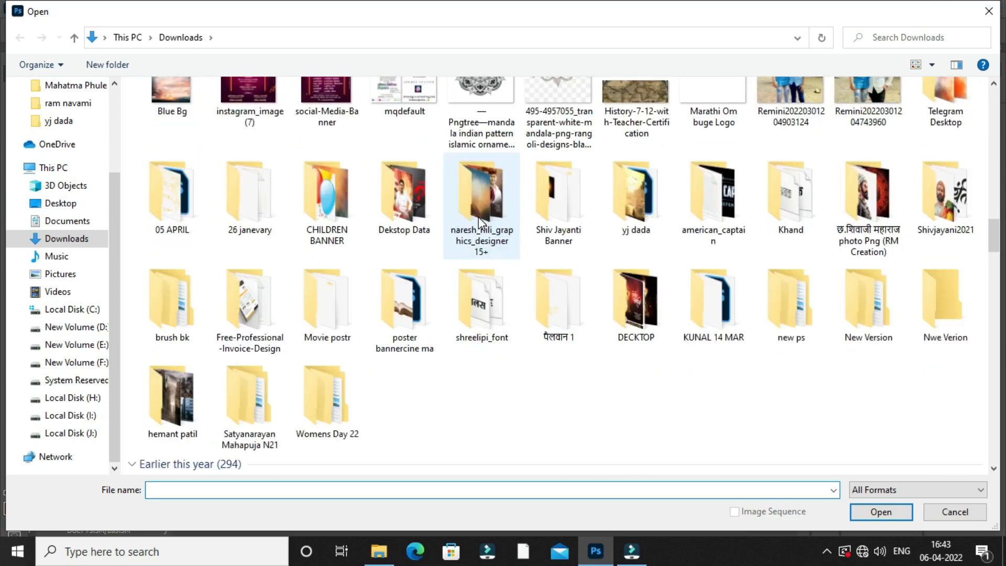
{"action": "scroll", "coordinate": [576, 262], "scroll_direction": "up", "scroll_amount": 4}
{"action": "scroll", "coordinate": [681, 294], "scroll_direction": "down", "scroll_amount": 2}
{"action": "left_click", "coordinate": [723, 308]}
{"action": "double_click", "coordinate": [722, 309]}
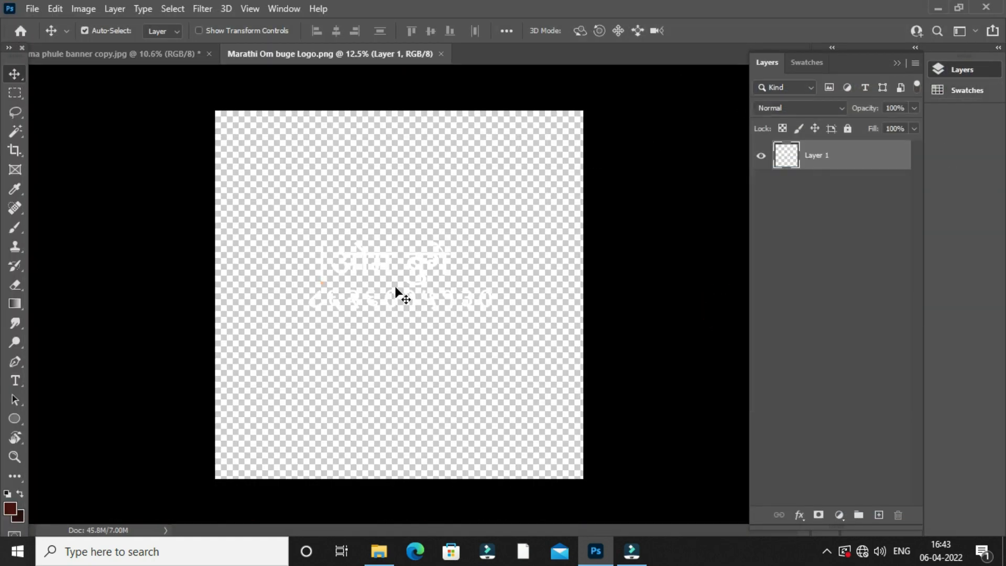
Copy the name logo into the banner document, scale it to about 33% and place it in the banner's upper-right corner.
{"action": "scroll", "coordinate": [397, 290], "scroll_direction": "up", "scroll_amount": 3}
{"action": "left_click_drag", "start_coordinate": [454, 264], "coordinate": [359, 244]}
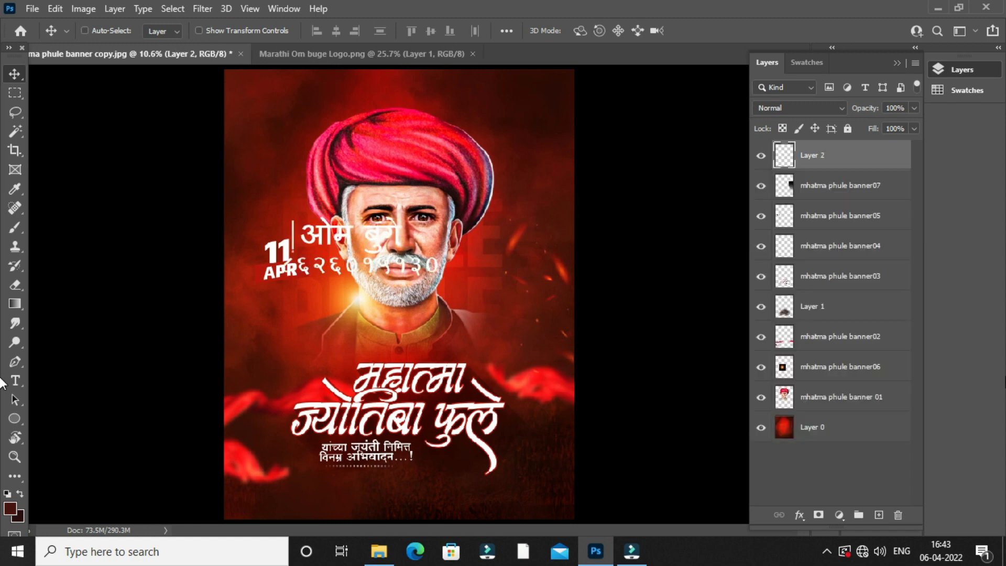
{"action": "key", "text": "ctrl+t"}
{"action": "left_click_drag", "start_coordinate": [436, 278], "coordinate": [552, 88]}
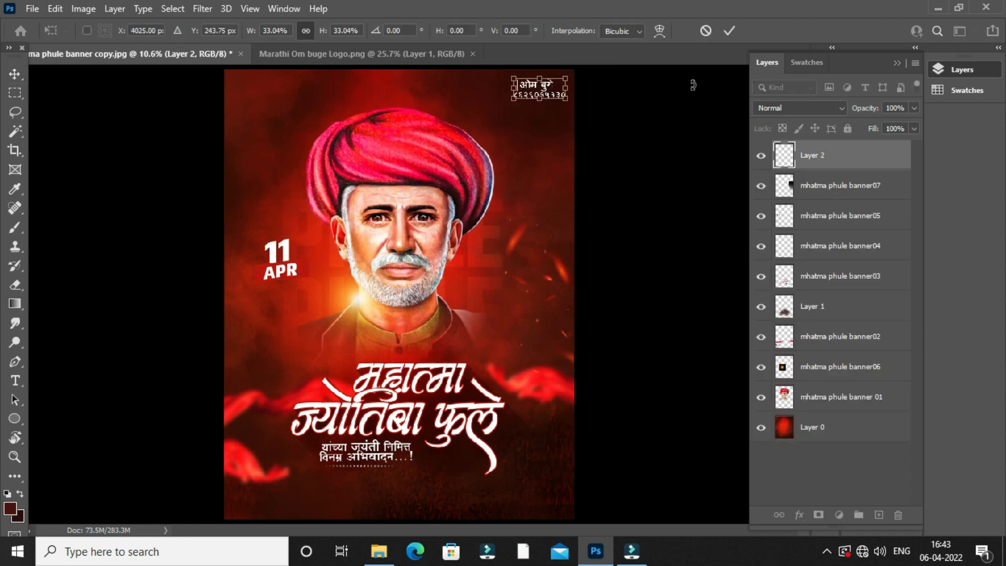
{"action": "left_click", "coordinate": [727, 30]}
Nudge the name logo slightly upward toward the banner's top edge and deselect it.
{"action": "scroll", "coordinate": [563, 124], "scroll_direction": "up", "scroll_amount": 2}
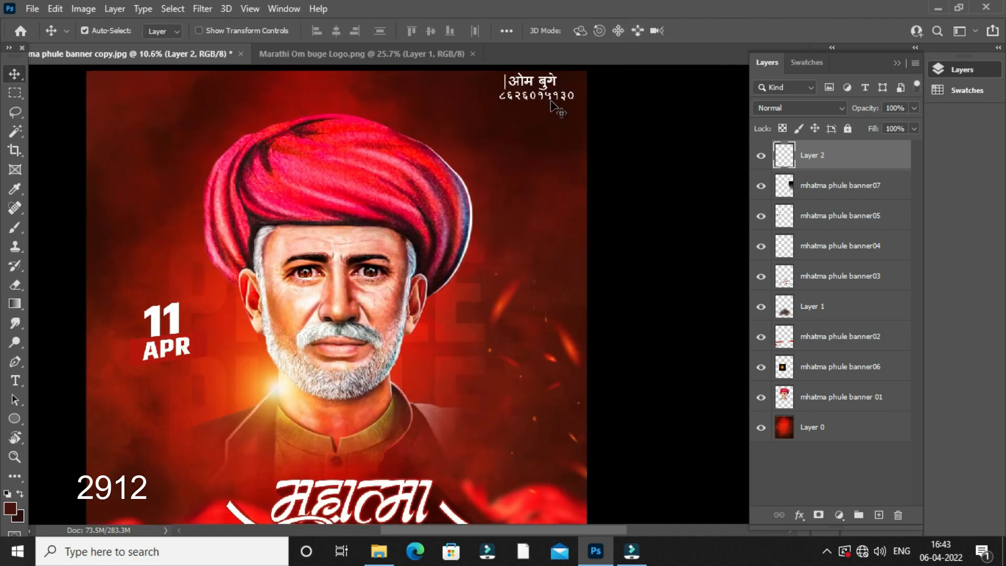
{"action": "scroll", "coordinate": [563, 124], "scroll_direction": "up", "scroll_amount": 1}
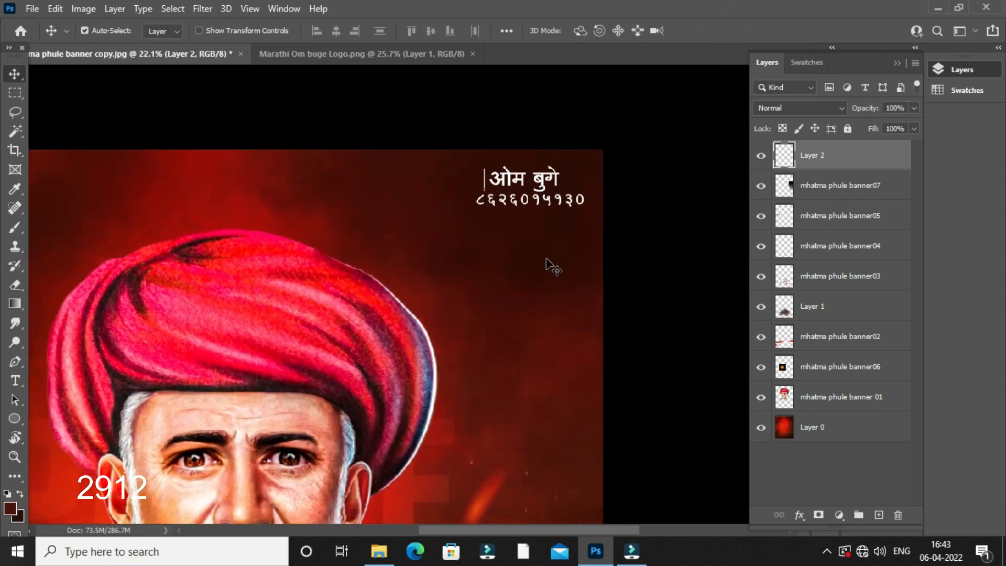
{"action": "key", "text": "shift+Up"}
{"action": "key", "text": "shift+Up"}
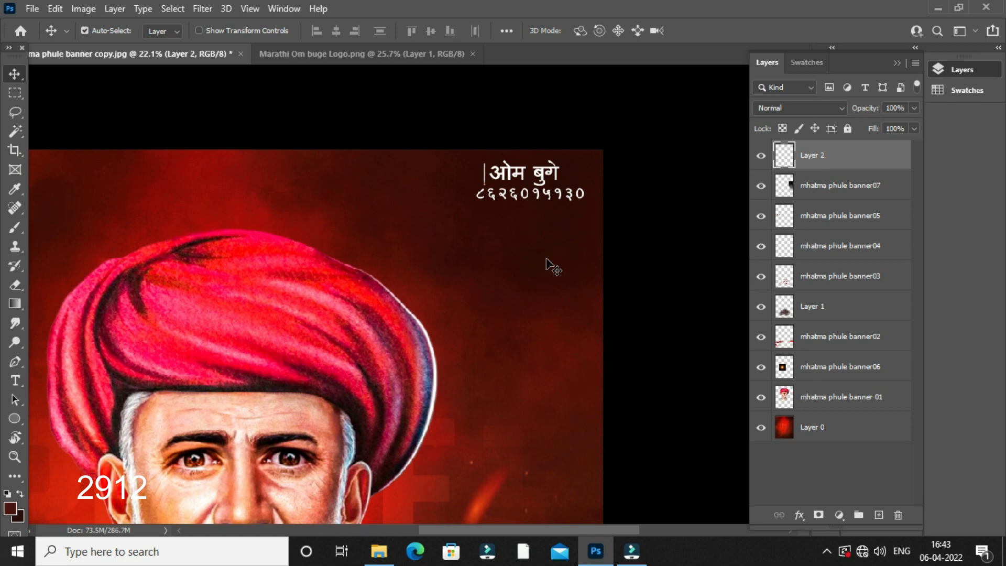
{"action": "key", "text": "z"}
{"action": "right_click", "coordinate": [428, 199]}
{"action": "left_click", "coordinate": [440, 207]}
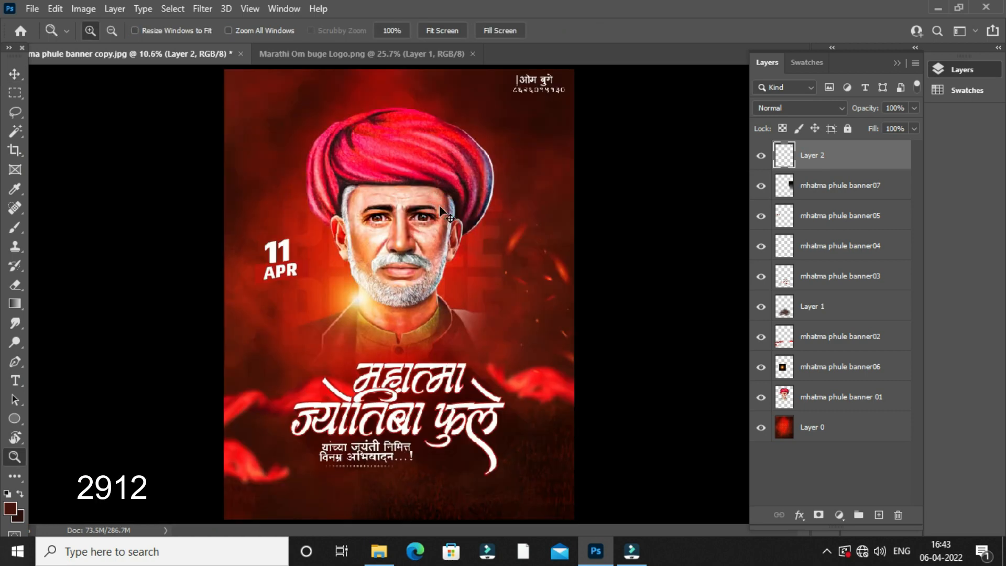
{"action": "key", "text": "v"}
{"action": "left_click", "coordinate": [649, 298]}
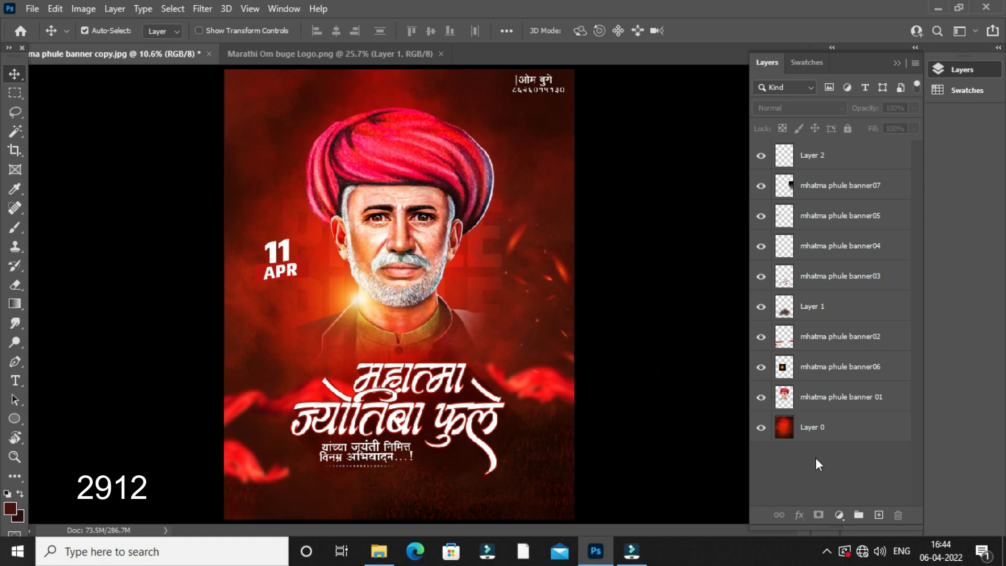
Add a Color Lookup adjustment layer on top, try several 3DLUT presets and choose DropBlues.3DL.
{"action": "left_click", "coordinate": [840, 515]}
{"action": "left_click", "coordinate": [865, 436]}
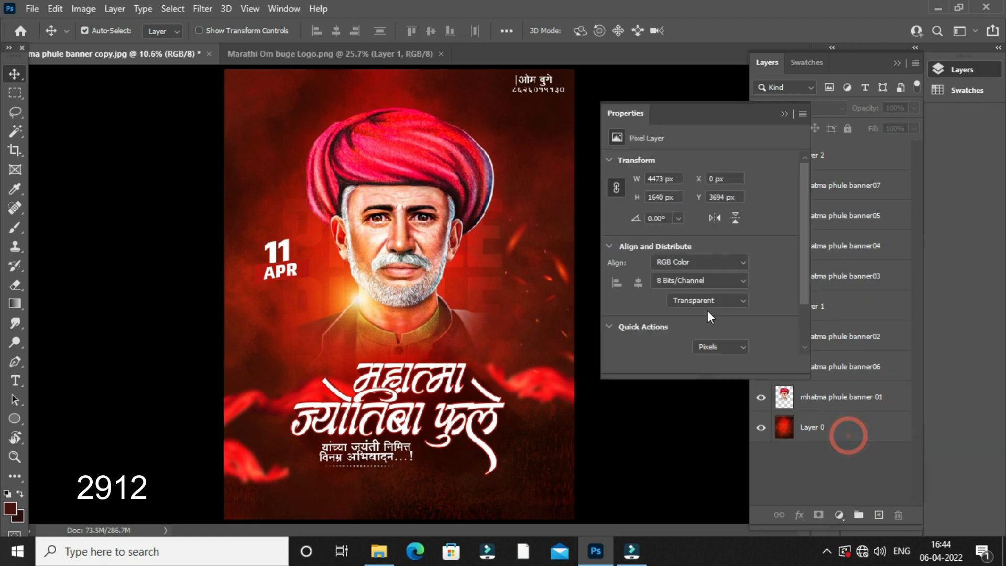
{"action": "left_click", "coordinate": [709, 165]}
{"action": "left_click", "coordinate": [716, 247]}
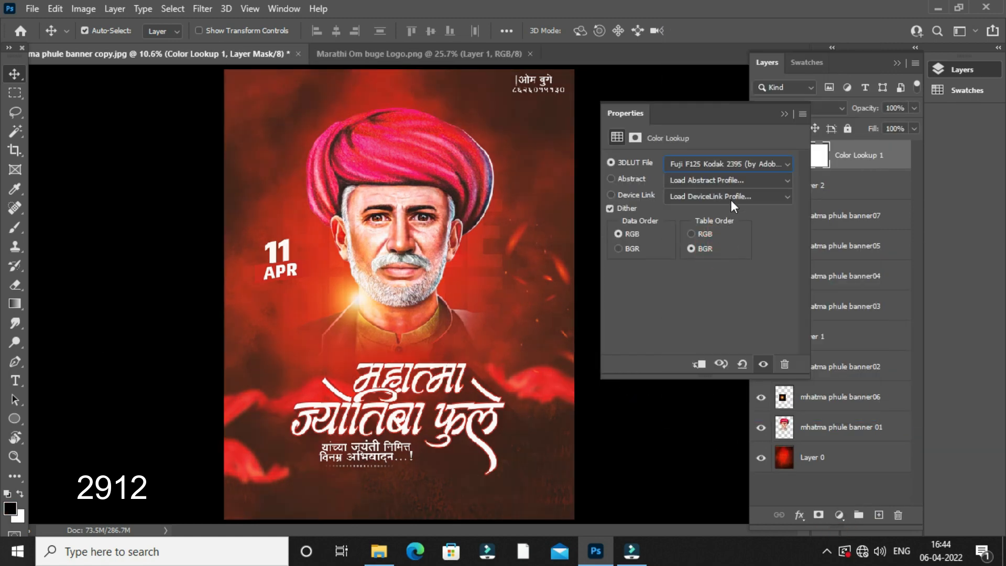
{"action": "scroll", "coordinate": [740, 165], "scroll_direction": "up", "scroll_amount": 4}
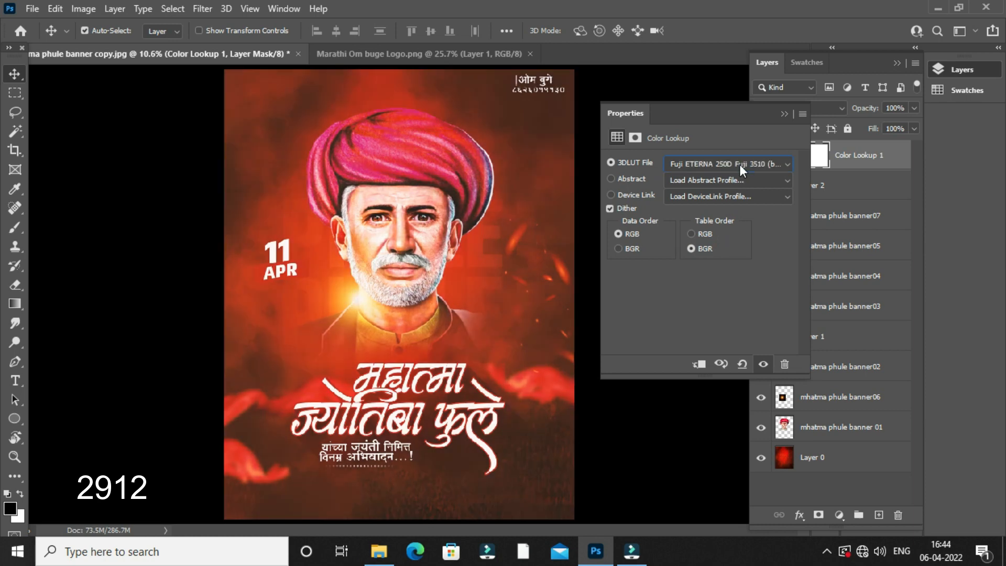
{"action": "scroll", "coordinate": [740, 164], "scroll_direction": "up", "scroll_amount": 2}
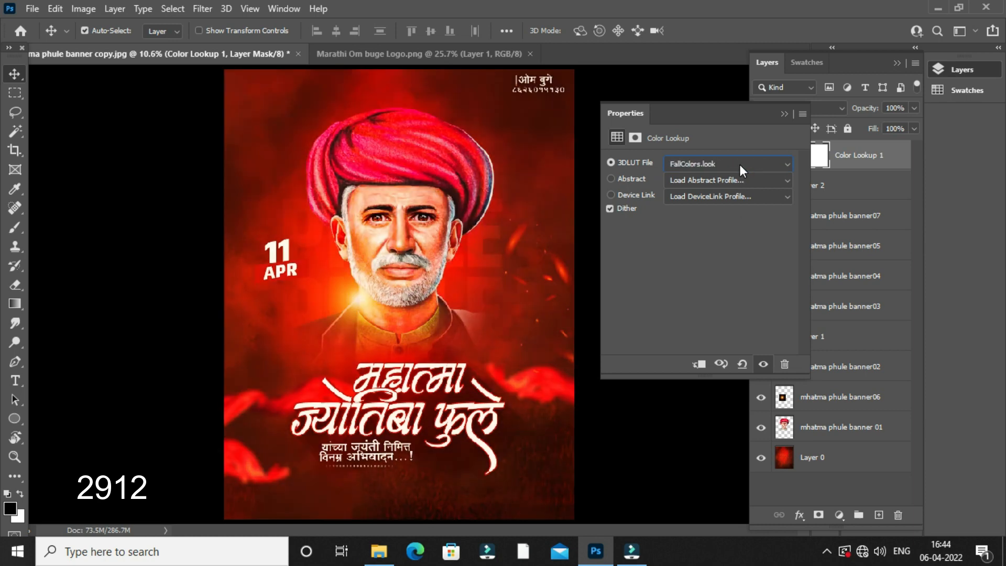
{"action": "scroll", "coordinate": [740, 165], "scroll_direction": "up", "scroll_amount": 2}
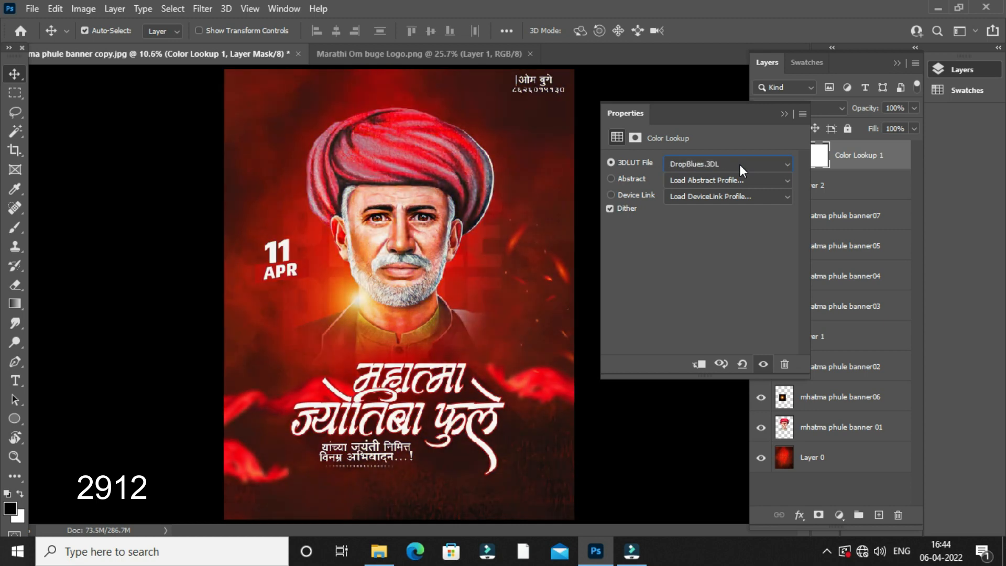
{"action": "left_click", "coordinate": [784, 110]}
{"action": "left_click", "coordinate": [659, 167]}
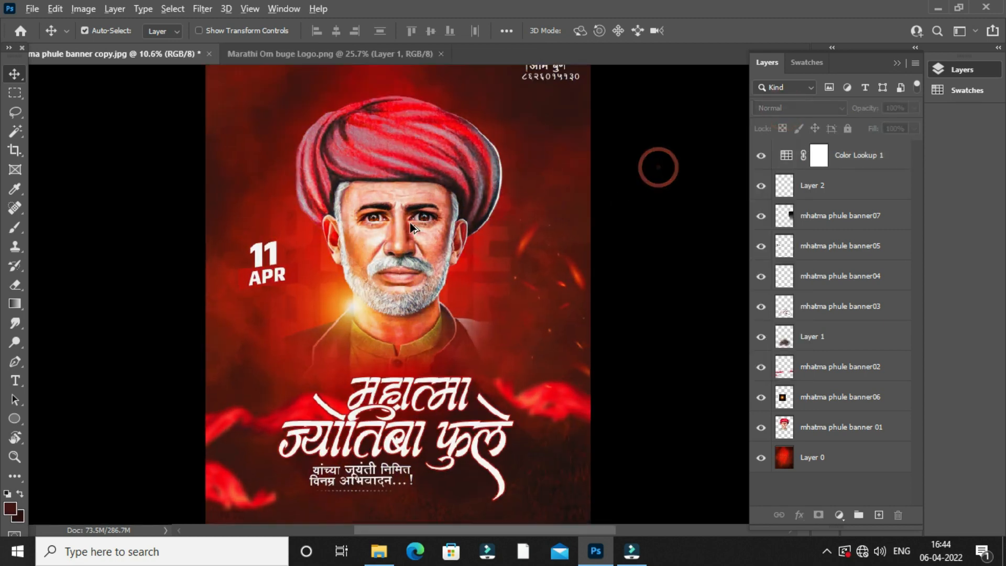
Examine the color-graded banner up close, checking the portrait, sparks, date and title lettering.
{"action": "scroll", "coordinate": [410, 222], "scroll_direction": "up", "scroll_amount": 3}
{"action": "scroll", "coordinate": [409, 222], "scroll_direction": "up", "scroll_amount": 2}
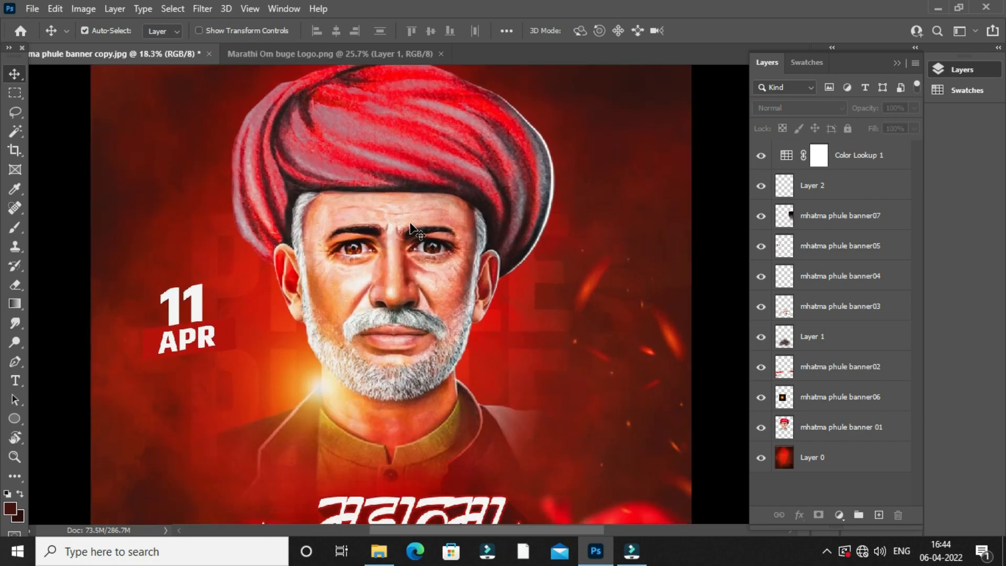
{"action": "scroll", "coordinate": [410, 222], "scroll_direction": "down", "scroll_amount": 5}
{"action": "scroll", "coordinate": [410, 222], "scroll_direction": "up", "scroll_amount": 2}
{"action": "left_click_drag", "start_coordinate": [564, 126], "coordinate": [528, 310]}
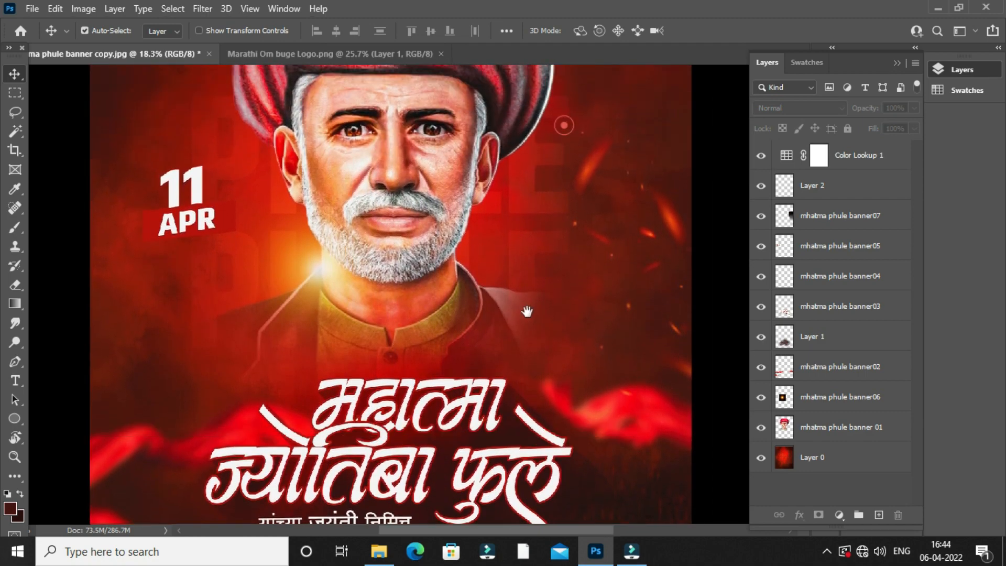
{"action": "left_click_drag", "start_coordinate": [545, 184], "coordinate": [651, 184]}
{"action": "left_click_drag", "start_coordinate": [545, 422], "coordinate": [704, 320]}
{"action": "left_click_drag", "start_coordinate": [582, 247], "coordinate": [416, 378]}
{"action": "right_click", "coordinate": [379, 308]}
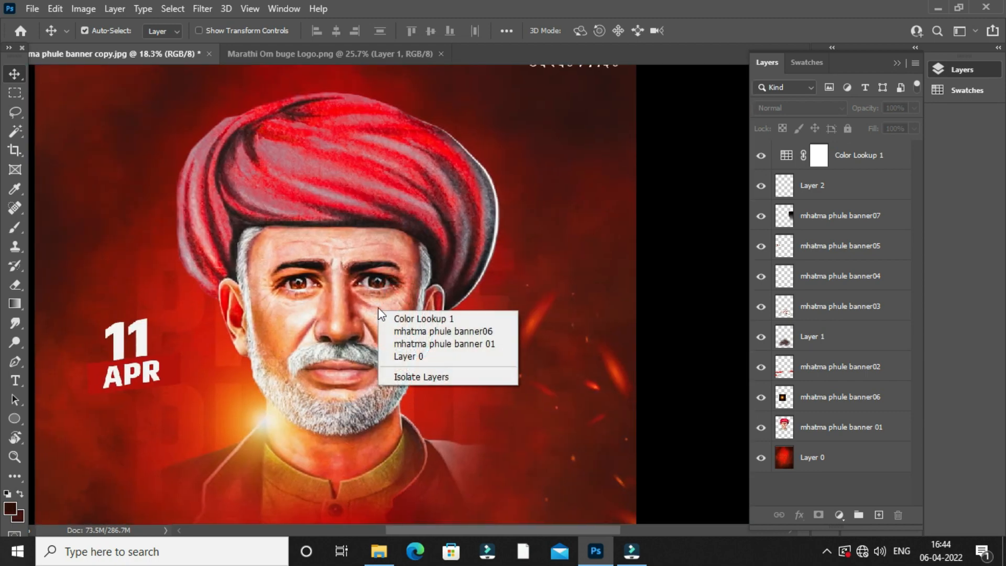
{"action": "left_click", "coordinate": [356, 298]}
{"action": "right_click", "coordinate": [354, 294]}
{"action": "left_click", "coordinate": [313, 282]}
{"action": "right_click", "coordinate": [313, 283]}
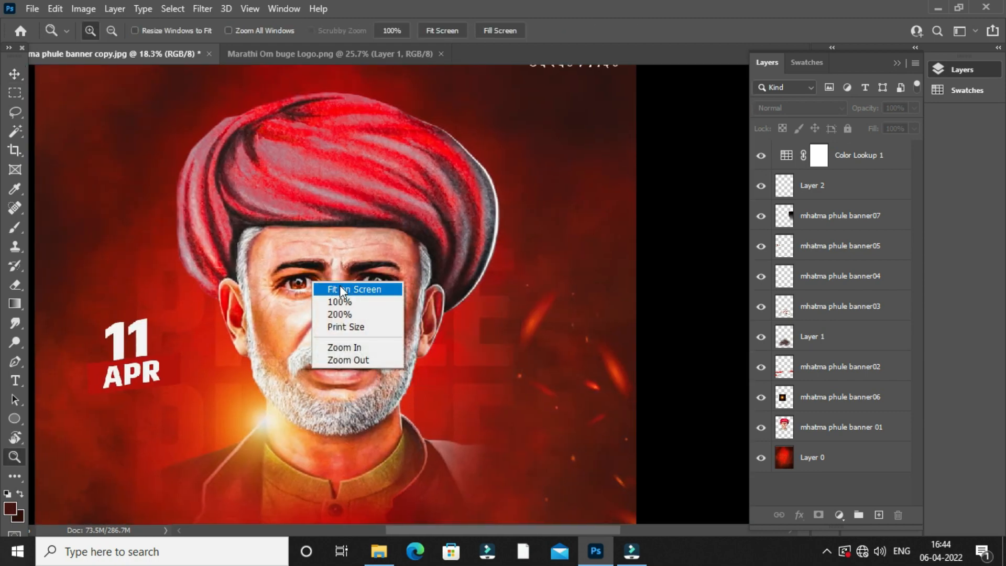
{"action": "left_click", "coordinate": [341, 287]}
Compare the banner with the Color Lookup layer hidden and shown, and reduce that layer's opacity to 60%.
{"action": "left_click", "coordinate": [761, 155]}
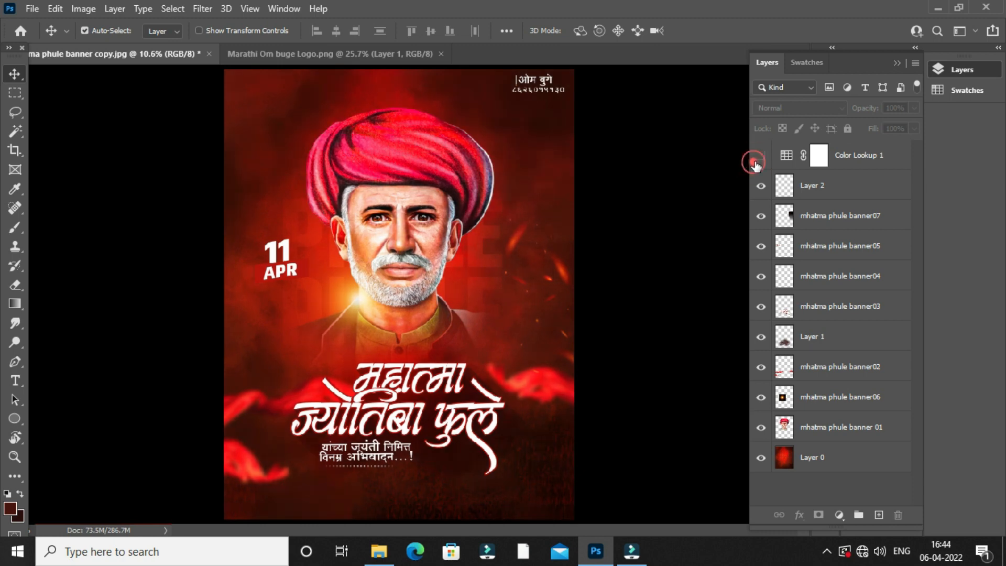
{"action": "left_click", "coordinate": [761, 156]}
{"action": "left_click", "coordinate": [819, 156]}
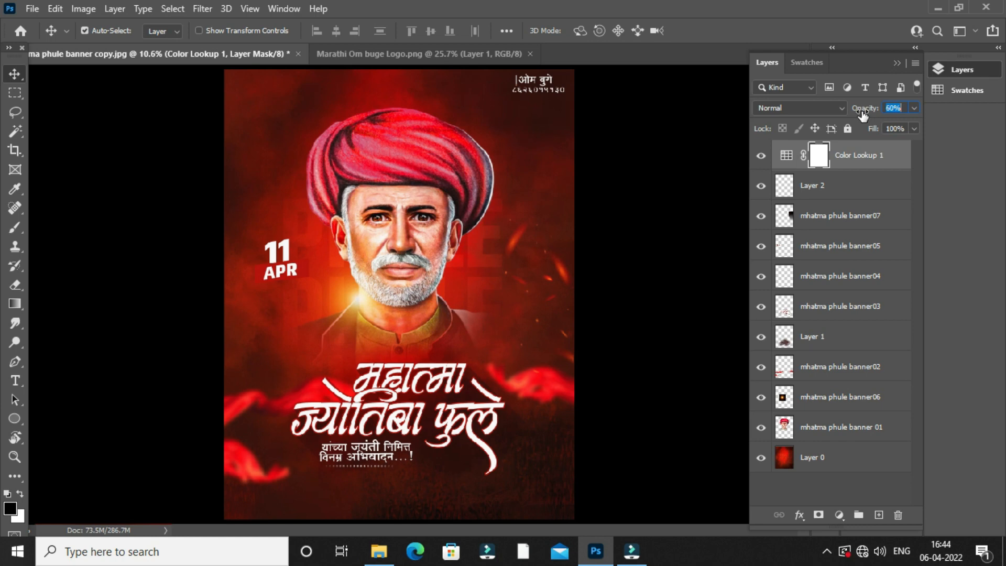
{"action": "left_click", "coordinate": [637, 184]}
{"action": "scroll", "coordinate": [387, 294], "scroll_direction": "up", "scroll_amount": 3}
{"action": "scroll", "coordinate": [387, 294], "scroll_direction": "down", "scroll_amount": 2}
{"action": "key", "text": "z"}
{"action": "right_click", "coordinate": [346, 261]}
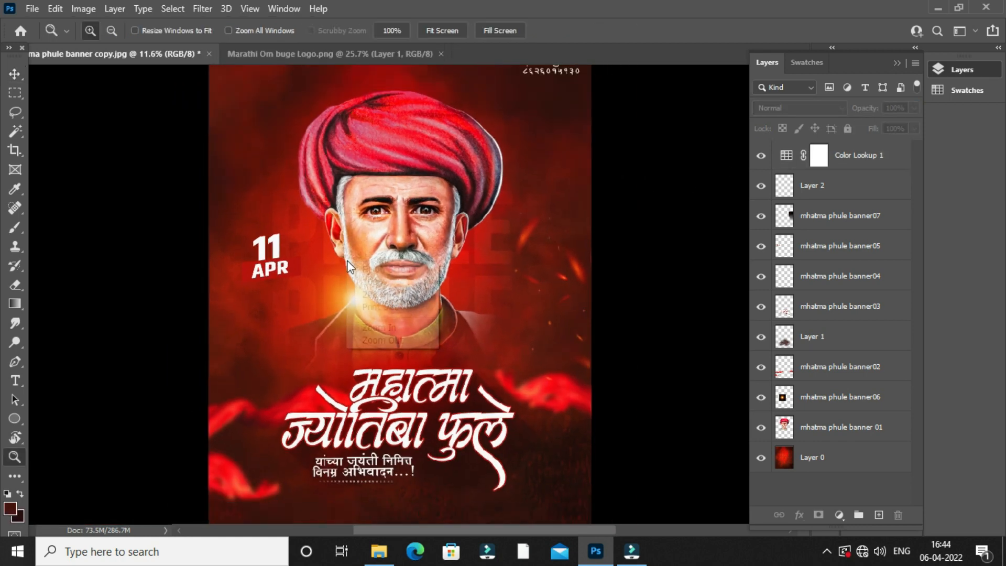
{"action": "left_click", "coordinate": [356, 267]}
{"action": "key", "text": "v"}
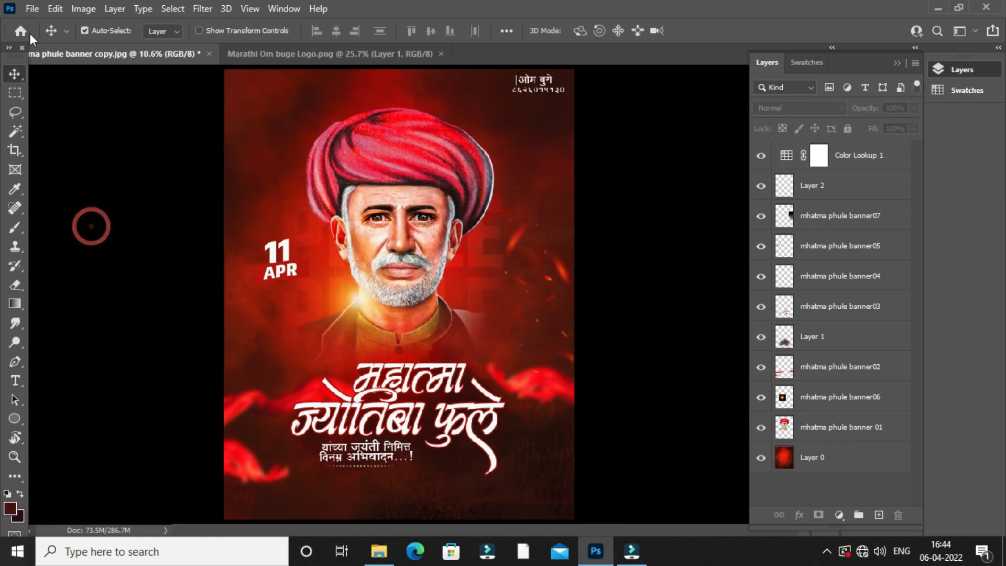
Place the embedded spark image "0" from the ram navami folder inside ram navami-20220405T074319Z-001.
{"action": "left_click", "coordinate": [32, 8]}
{"action": "left_click", "coordinate": [102, 329]}
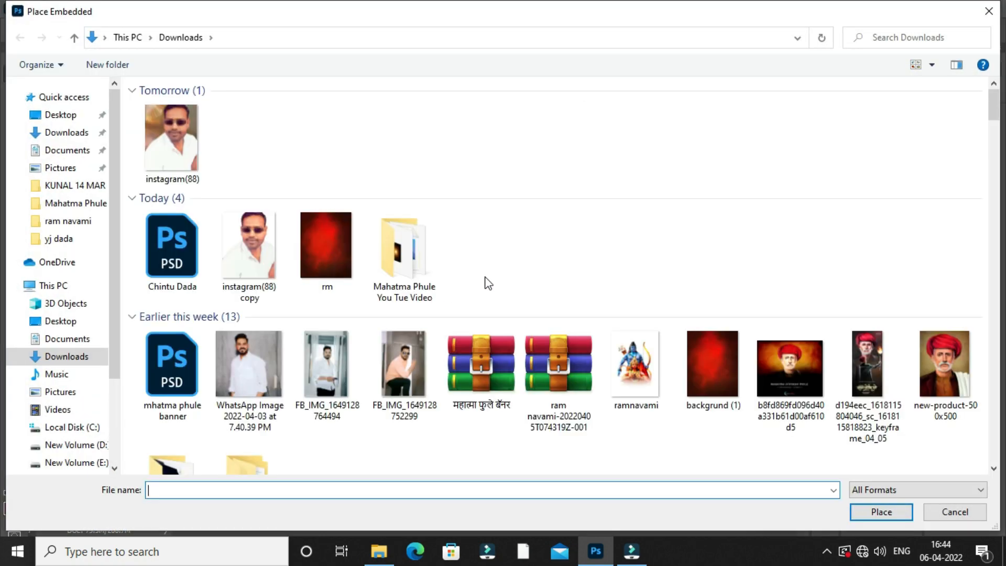
{"action": "scroll", "coordinate": [492, 283], "scroll_direction": "down", "scroll_amount": 3}
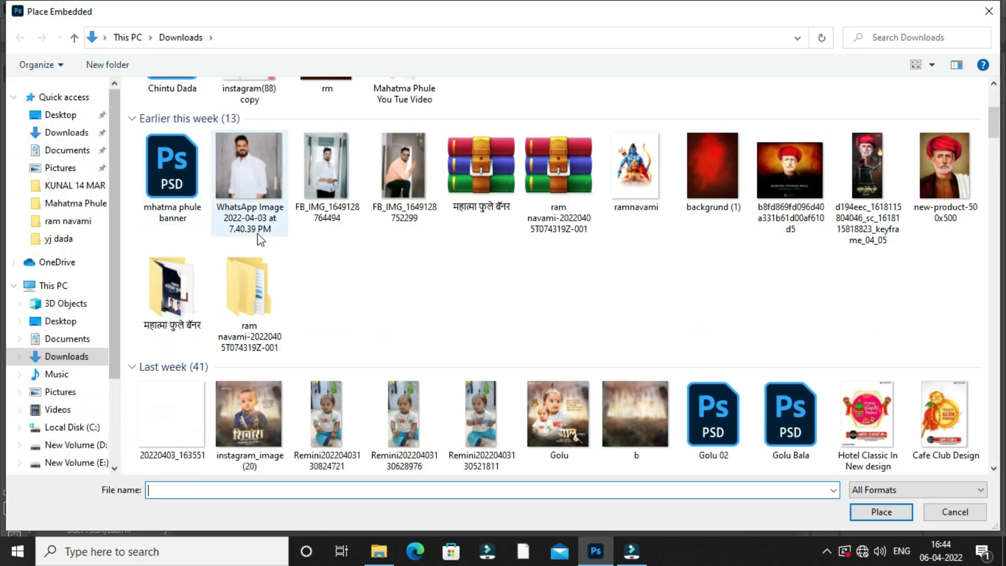
{"action": "double_click", "coordinate": [250, 291]}
{"action": "double_click", "coordinate": [251, 112]}
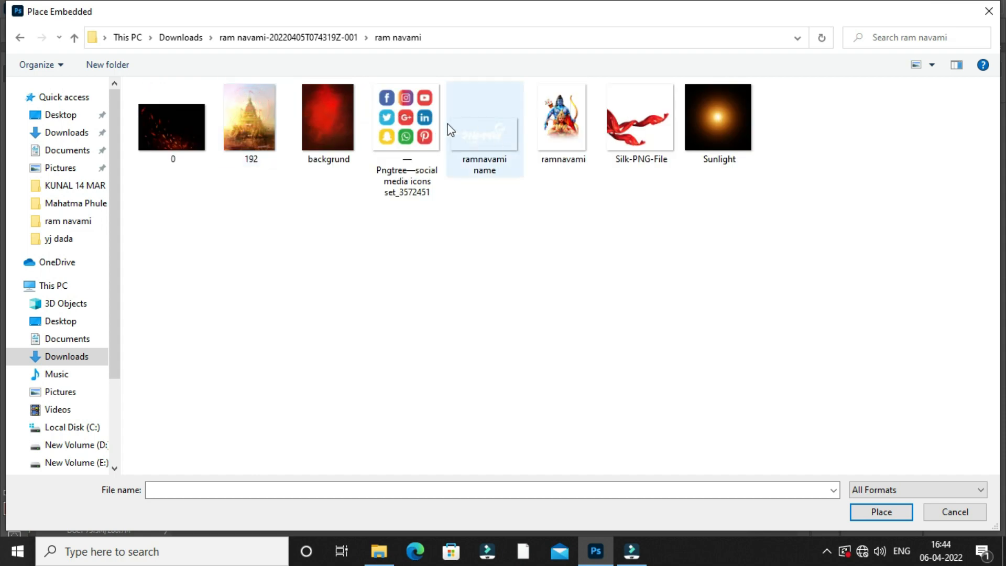
{"action": "double_click", "coordinate": [182, 136]}
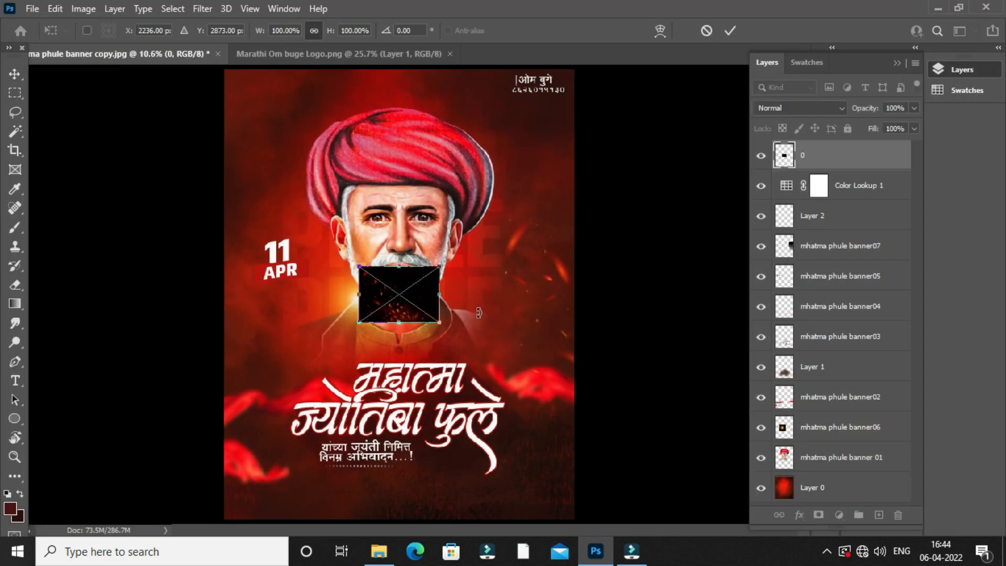
Scale the placed spark image to about 290%, move it over the portrait's left side and rasterize the layer.
{"action": "left_click_drag", "start_coordinate": [439, 323], "coordinate": [592, 427]}
{"action": "left_click_drag", "start_coordinate": [474, 362], "coordinate": [333, 279]}
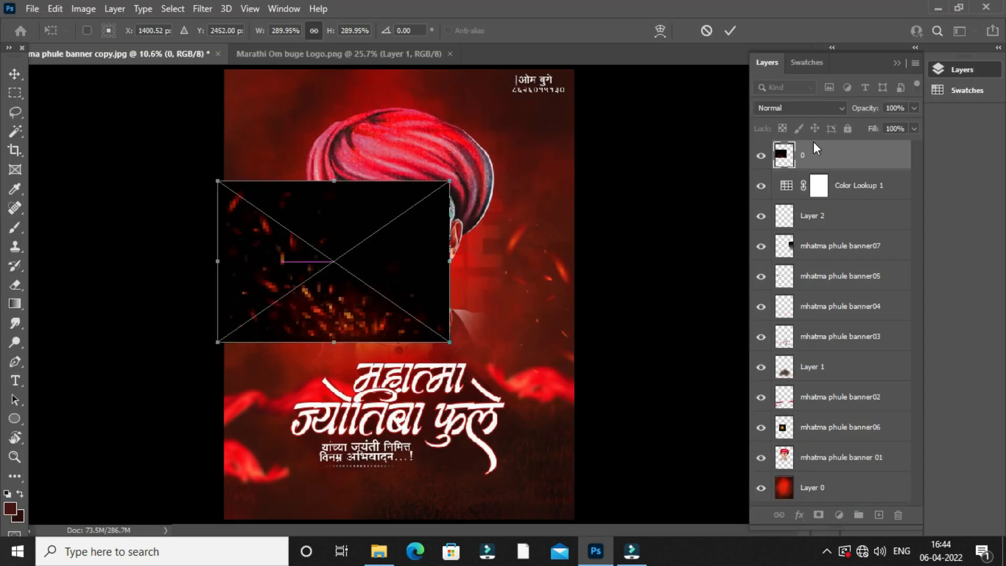
{"action": "left_click", "coordinate": [731, 31]}
{"action": "right_click", "coordinate": [872, 152]}
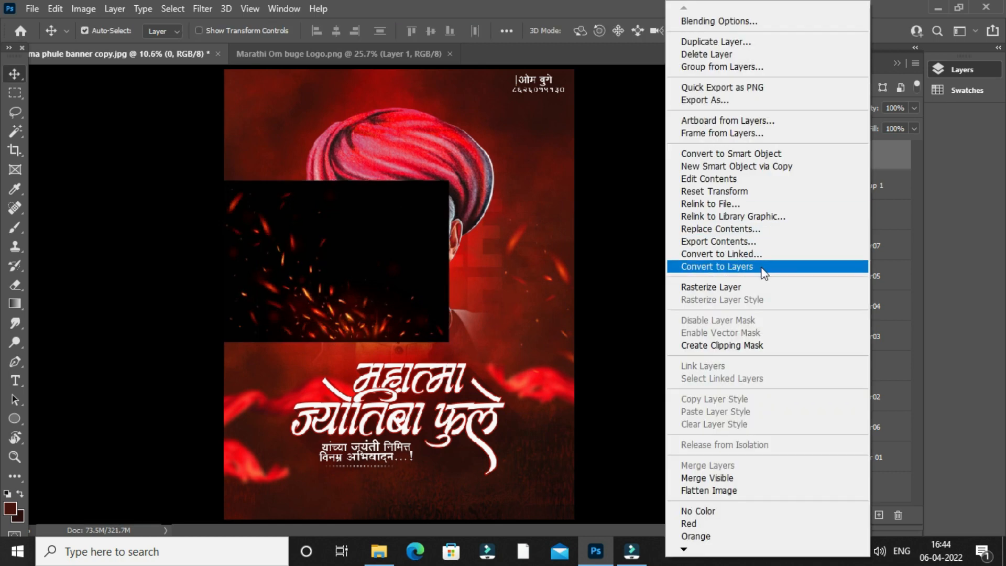
{"action": "left_click", "coordinate": [756, 283]}
Enlarge spark layer 0 to about 123% across the portrait and set its blend mode to Screen.
{"action": "key", "text": "ctrl+t"}
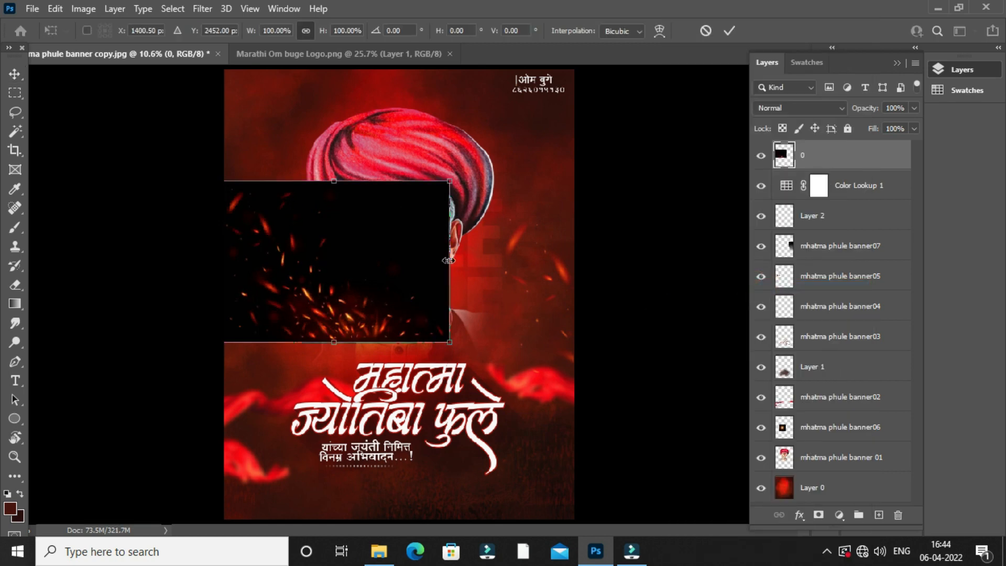
{"action": "left_click_drag", "start_coordinate": [452, 262], "coordinate": [539, 303]}
{"action": "left_click_drag", "start_coordinate": [446, 303], "coordinate": [426, 299]}
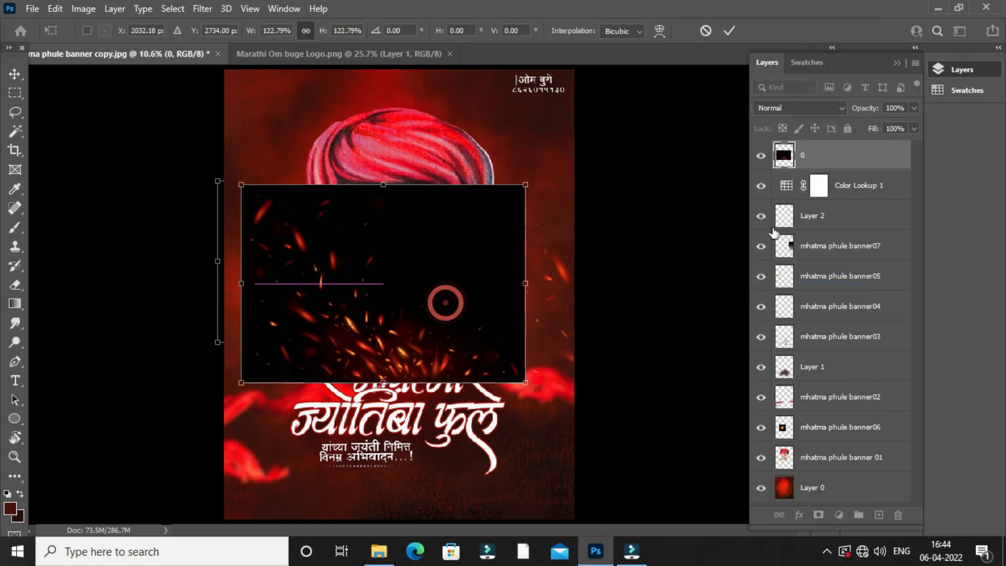
{"action": "left_click", "coordinate": [729, 31]}
{"action": "left_click", "coordinate": [799, 108]}
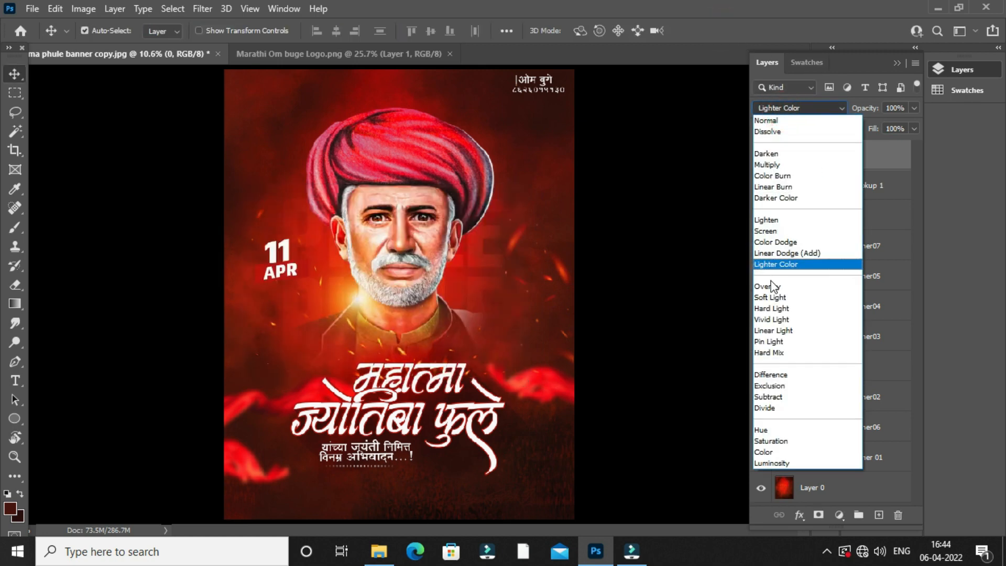
{"action": "left_click", "coordinate": [765, 227]}
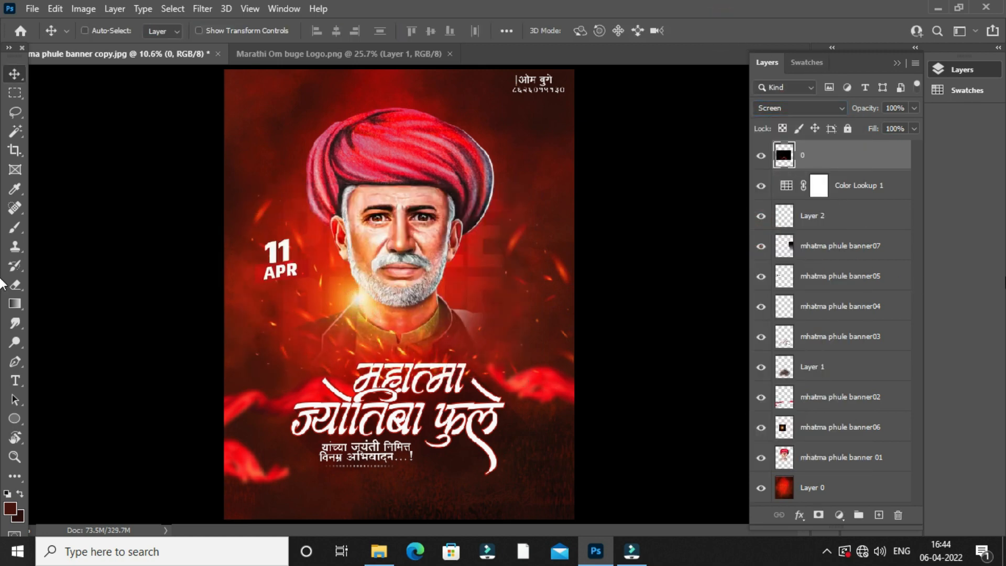
{"action": "key", "text": "ctrl+t"}
{"action": "right_click", "coordinate": [409, 247]}
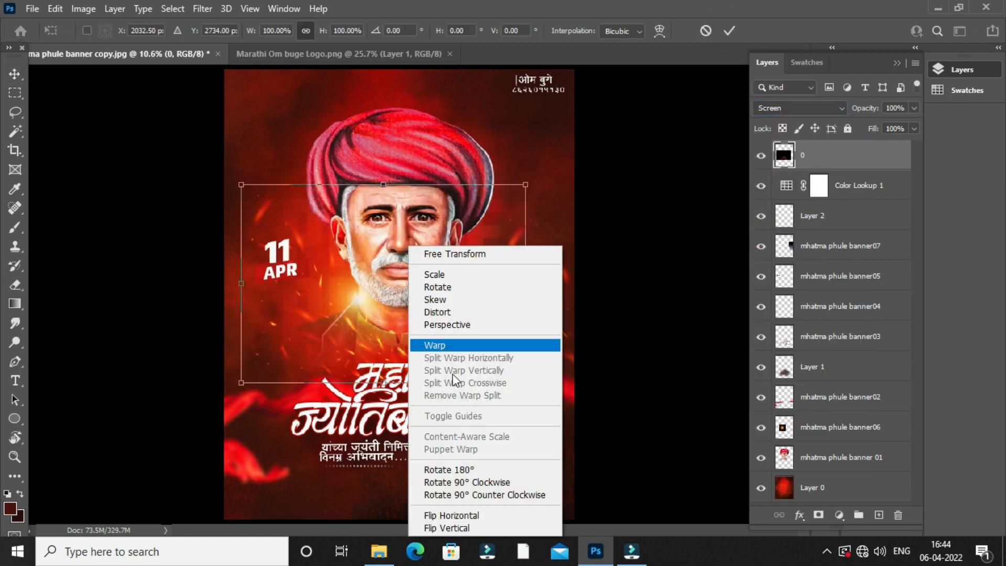
{"action": "left_click", "coordinate": [451, 515]}
{"action": "left_click_drag", "start_coordinate": [306, 236], "coordinate": [68, 409]}
{"action": "key", "text": "ctrl+minus"}
{"action": "left_click_drag", "start_coordinate": [244, 398], "coordinate": [285, 489]}
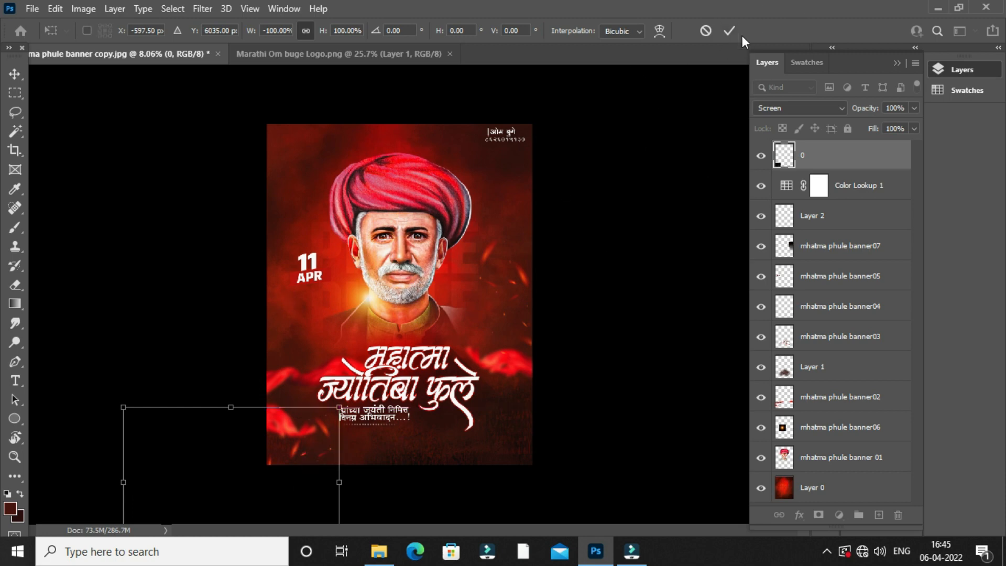
{"action": "left_click", "coordinate": [712, 32]}
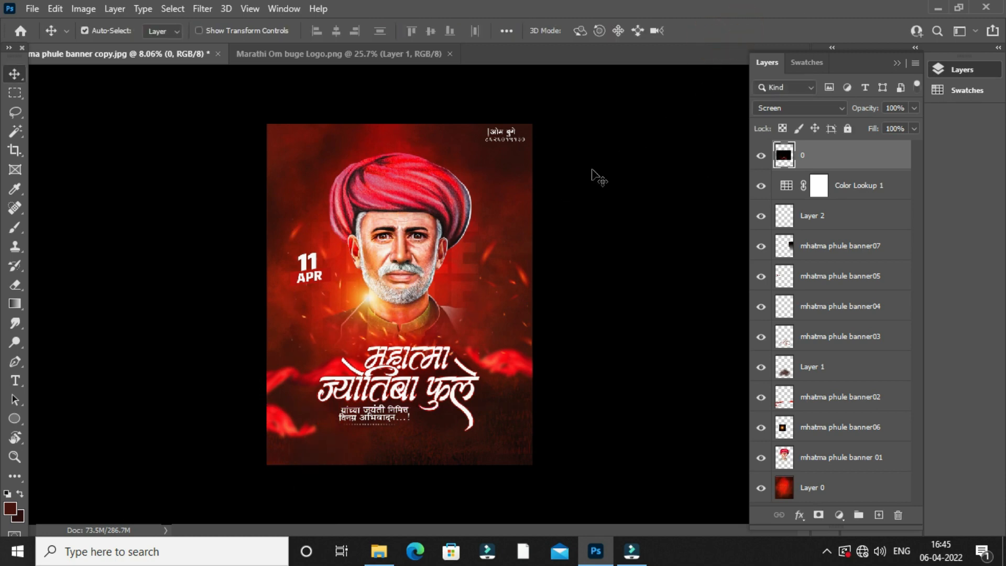
Flip the spark layer horizontally, position it over the banner's lower-left corner and deselect it.
{"action": "key", "text": "ctrl+t"}
{"action": "left_click_drag", "start_coordinate": [381, 329], "coordinate": [255, 502]}
{"action": "right_click", "coordinate": [327, 450]}
{"action": "left_click", "coordinate": [374, 409]}
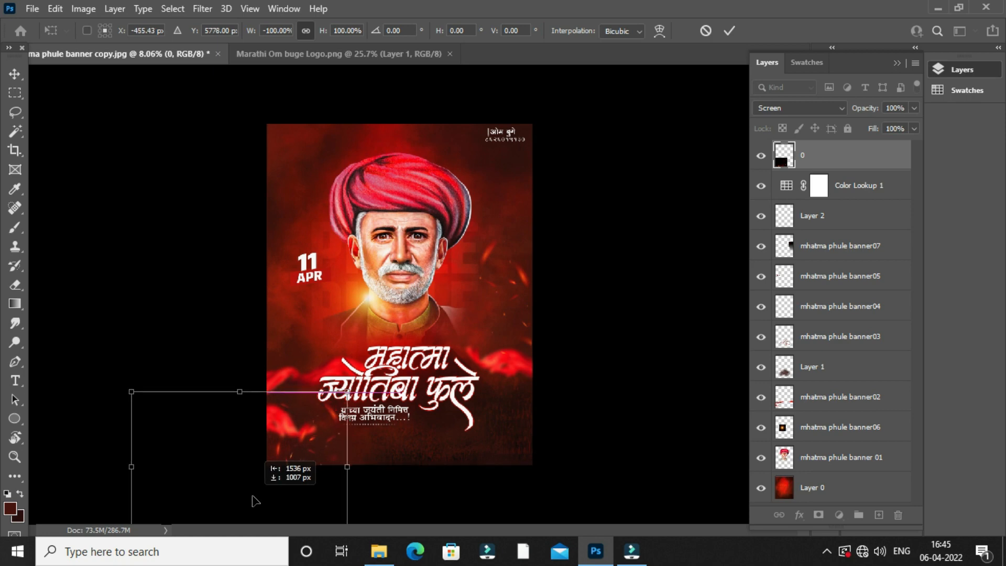
{"action": "right_click", "coordinate": [357, 243]}
{"action": "left_click", "coordinate": [370, 214]}
{"action": "key", "text": "z"}
{"action": "left_click", "coordinate": [370, 219]}
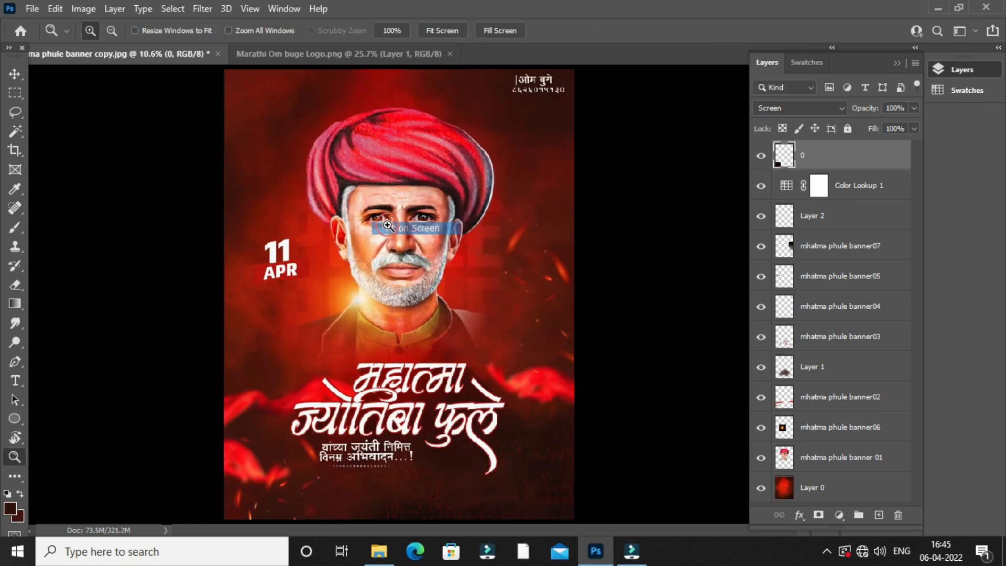
{"action": "key", "text": "v"}
{"action": "left_click", "coordinate": [686, 375]}
Enlarge the glowing flare beside the portrait's neck and shift it slightly lower.
{"action": "left_click", "coordinate": [360, 286]}
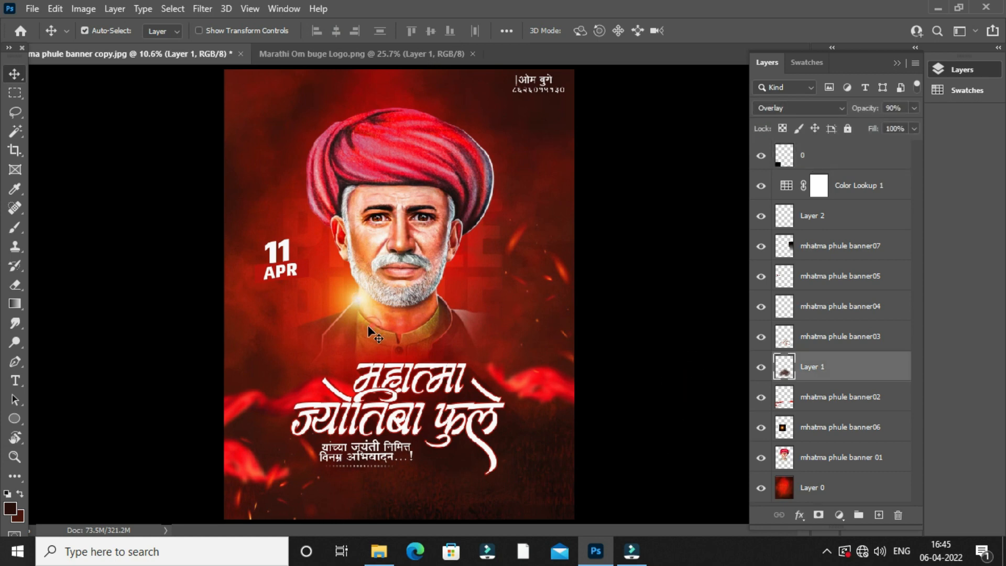
{"action": "left_click", "coordinate": [356, 303]}
{"action": "key", "text": "ctrl+t"}
{"action": "mouse_move", "coordinate": [359, 366]}
{"action": "left_mouse_down"}
{"action": "mouse_move", "coordinate": [360, 413]}
{"action": "mouse_move", "coordinate": [366, 348]}
{"action": "left_mouse_up"}
{"action": "left_click", "coordinate": [682, 164]}
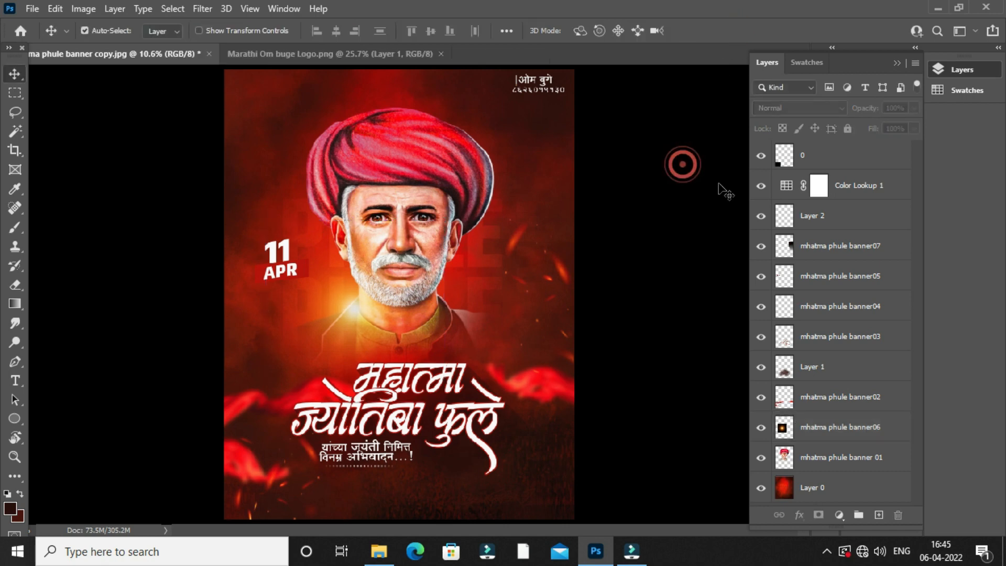
Try the embedded Silk-PNG-File cloth at about 65% scale beside the turban, rasterize it and delete its layer.
{"action": "left_click", "coordinate": [32, 9]}
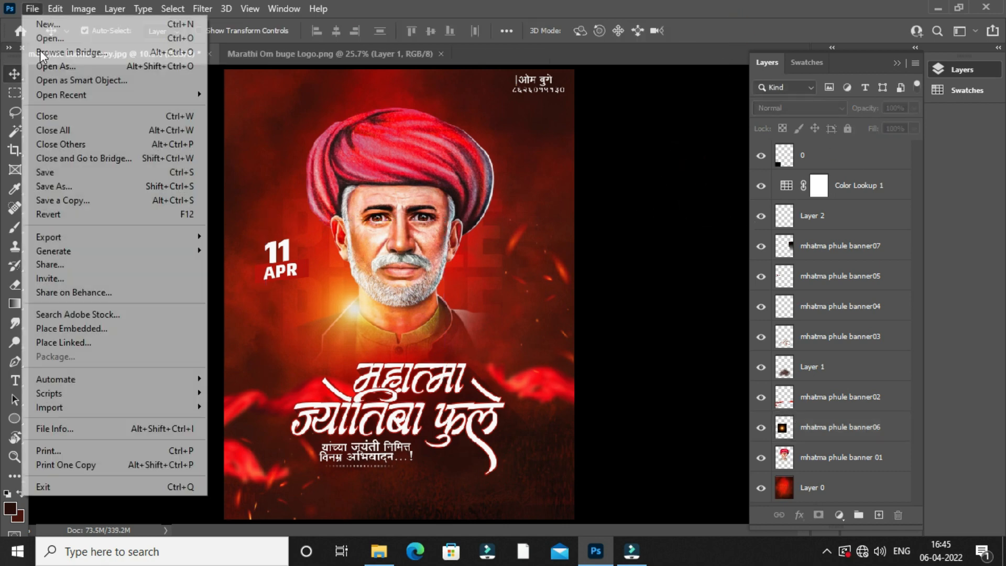
{"action": "left_click", "coordinate": [82, 322]}
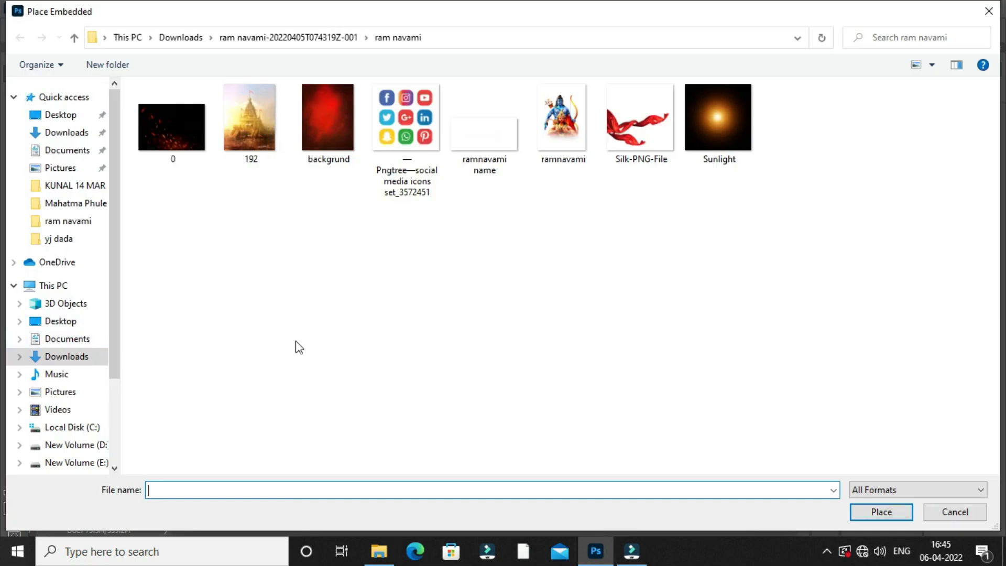
{"action": "double_click", "coordinate": [650, 113]}
{"action": "left_click_drag", "start_coordinate": [449, 275], "coordinate": [438, 144]}
{"action": "left_click_drag", "start_coordinate": [564, 162], "coordinate": [440, 160]}
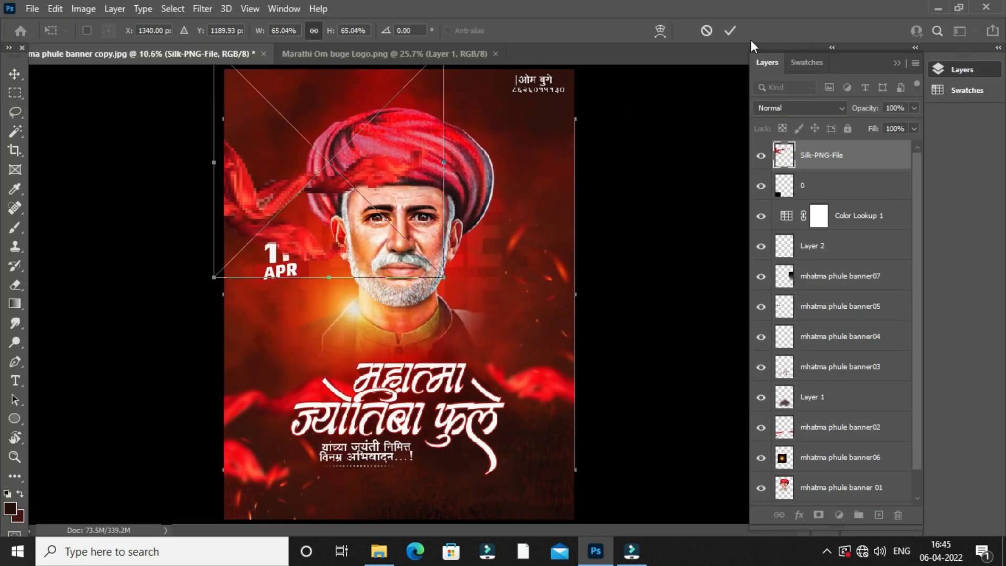
{"action": "right_click", "coordinate": [876, 196]}
{"action": "left_click", "coordinate": [745, 286]}
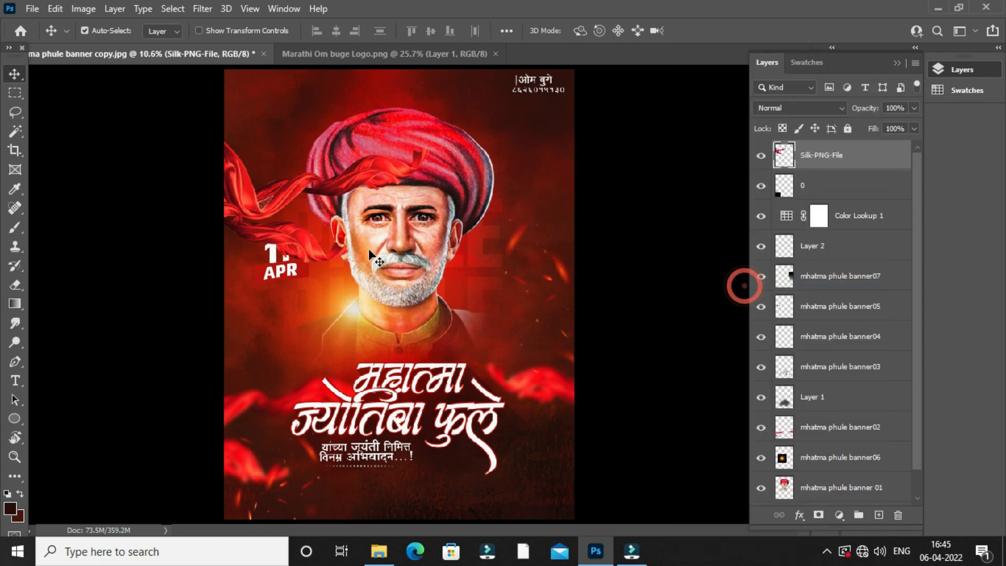
{"action": "left_click_drag", "start_coordinate": [338, 175], "coordinate": [286, 99]}
{"action": "key", "text": "Delete"}
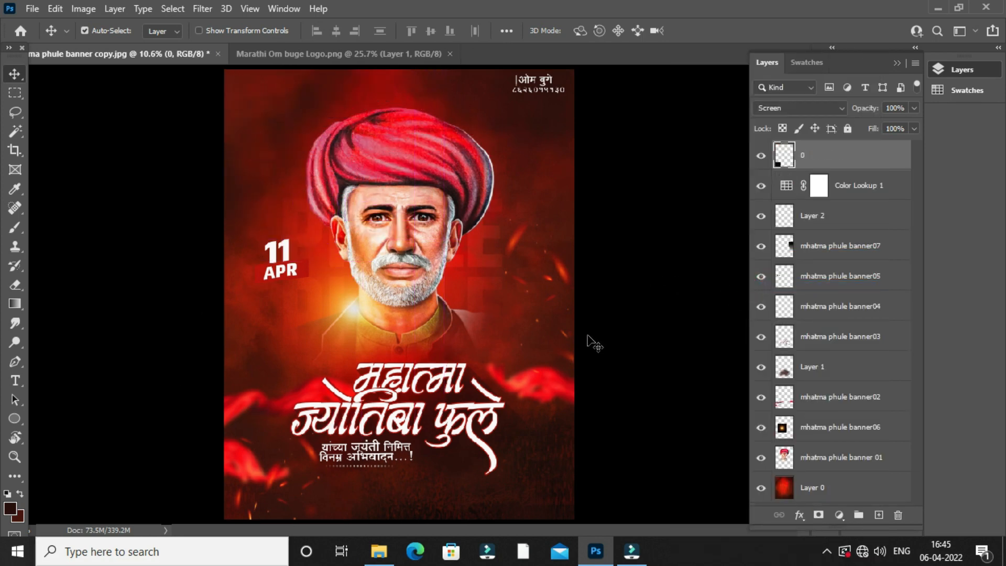
Examine the banner up close from the turban down to the lettering, checking the sparks and flare.
{"action": "left_click", "coordinate": [587, 327]}
{"action": "scroll", "coordinate": [407, 219], "scroll_direction": "up", "scroll_amount": 3}
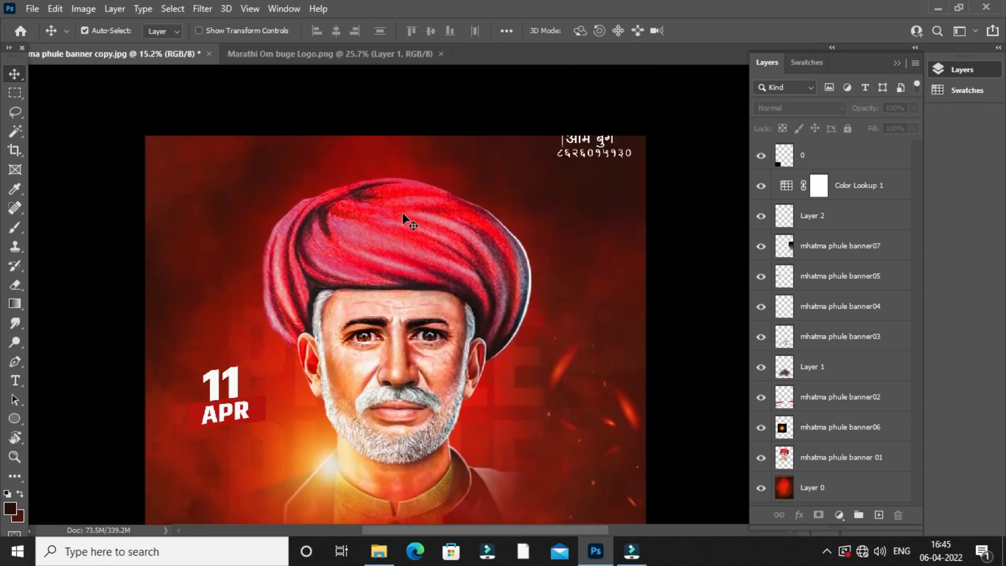
{"action": "scroll", "coordinate": [388, 223], "scroll_direction": "down", "scroll_amount": 5}
{"action": "key", "text": "z"}
{"action": "right_click", "coordinate": [360, 219]}
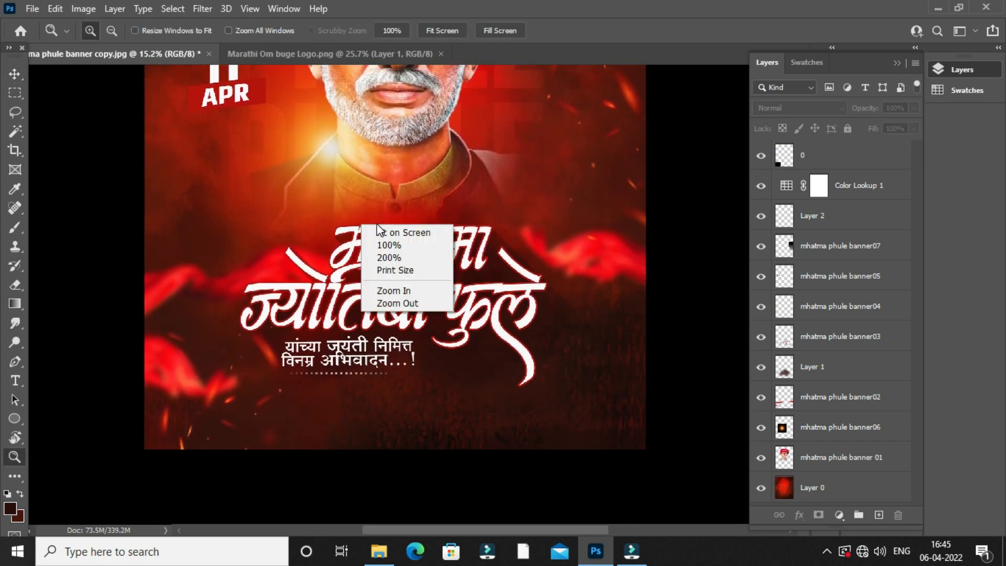
{"action": "left_click", "coordinate": [385, 231]}
{"action": "key", "text": "v"}
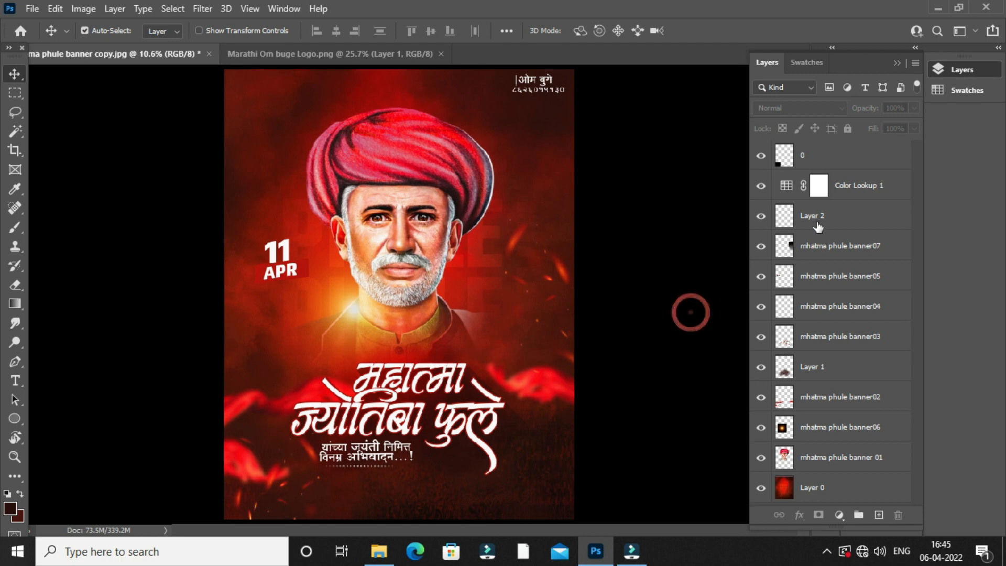
Merge all layers from spark layer 0 down to Layer 0 into a single layer.
{"action": "left_click", "coordinate": [834, 155]}
{"action": "left_click", "coordinate": [857, 482], "text": "shift"}
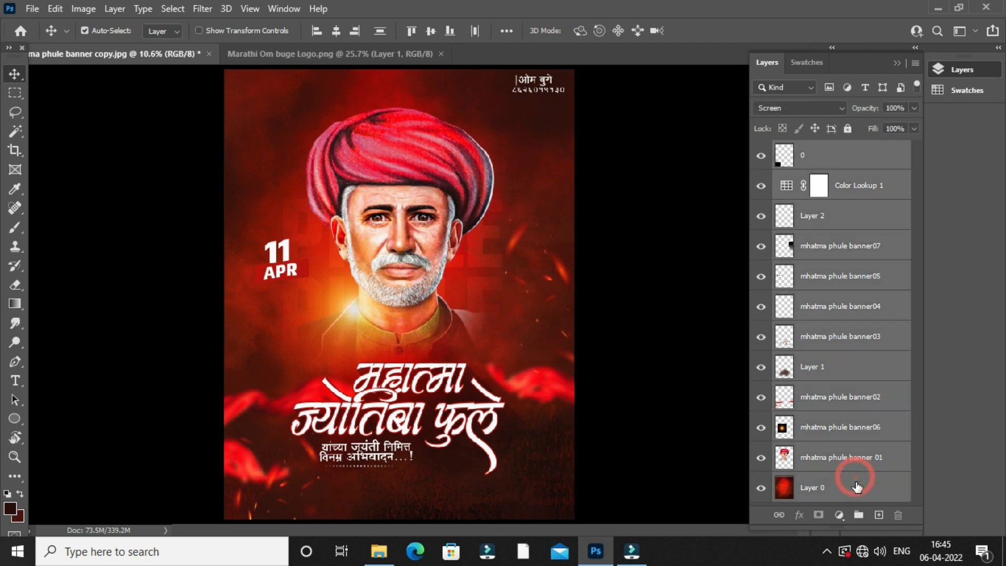
{"action": "right_click", "coordinate": [855, 478]}
{"action": "left_click", "coordinate": [709, 450]}
Grade the merged banner with the Camera Raw Filter: Contrast +6, Highlights +11, Shadows +22, Blacks -17 and Clarity +14.
{"action": "left_click", "coordinate": [203, 8]}
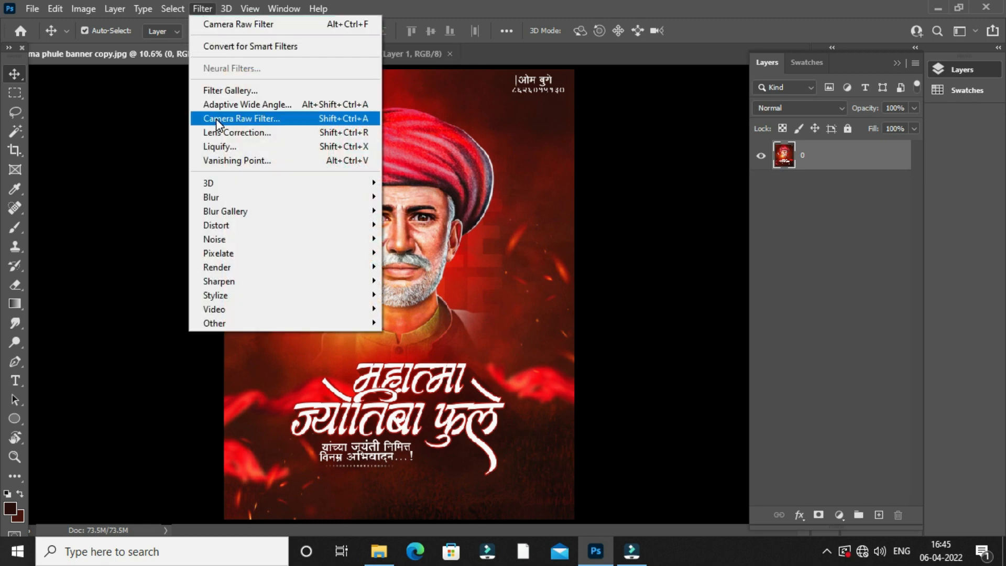
{"action": "left_click", "coordinate": [216, 118]}
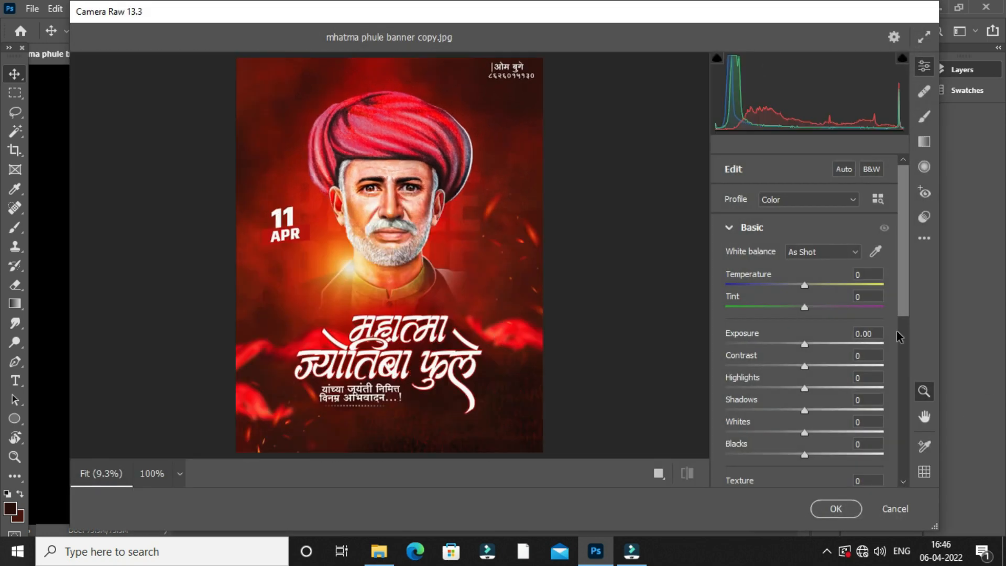
{"action": "left_click", "coordinate": [808, 365]}
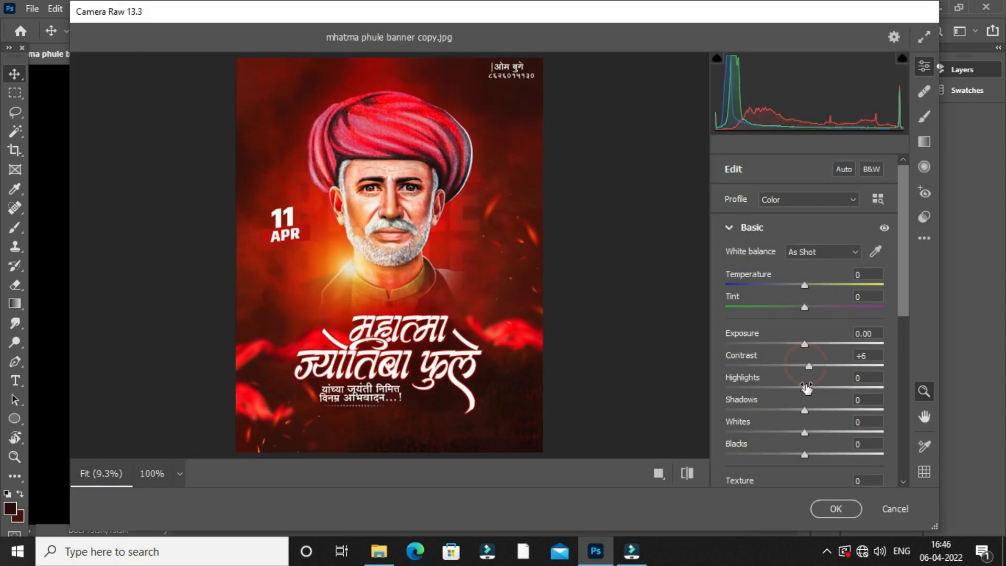
{"action": "left_click_drag", "start_coordinate": [811, 387], "coordinate": [802, 388]}
{"action": "scroll", "coordinate": [821, 455], "scroll_direction": "down", "scroll_amount": 3}
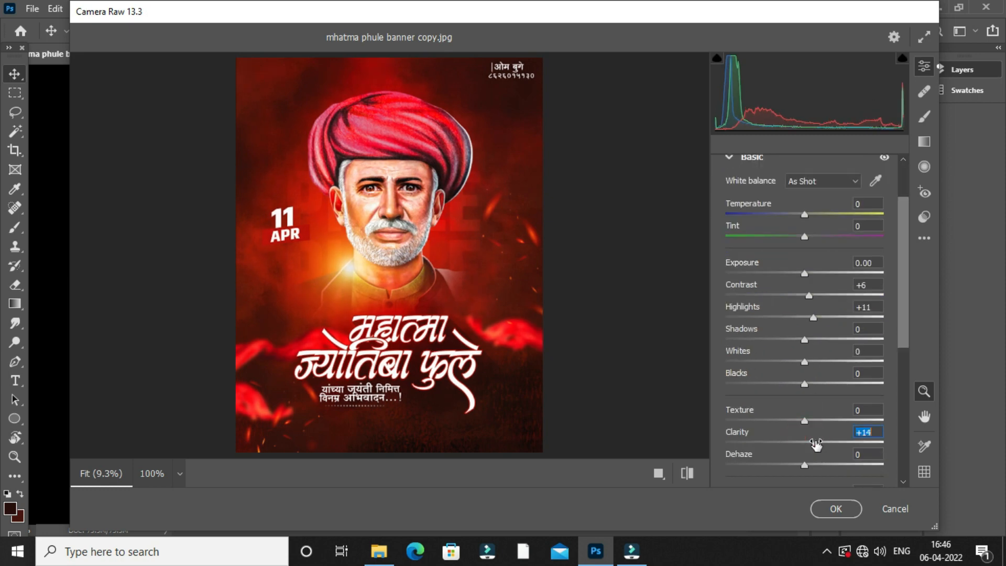
{"action": "mouse_move", "coordinate": [805, 384]}
{"action": "left_mouse_down"}
{"action": "mouse_move", "coordinate": [827, 386]}
{"action": "mouse_move", "coordinate": [791, 388]}
{"action": "left_mouse_up"}
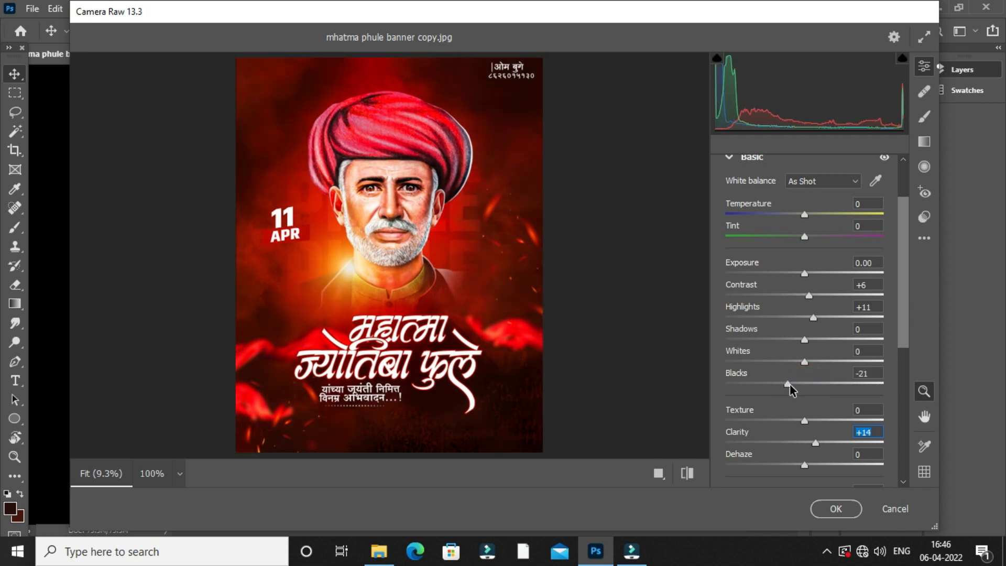
{"action": "scroll", "coordinate": [794, 391], "scroll_direction": "up", "scroll_amount": 2}
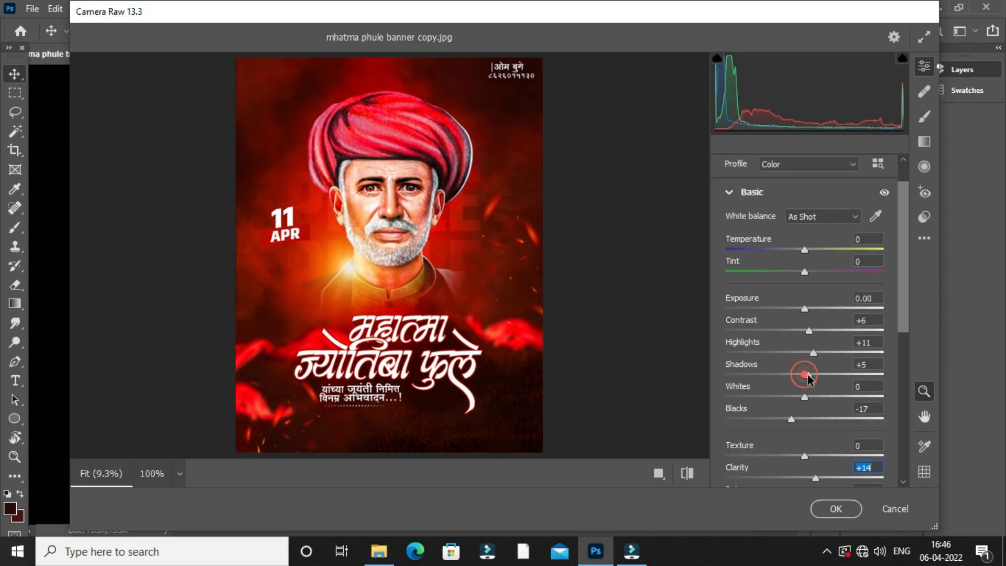
{"action": "scroll", "coordinate": [823, 381], "scroll_direction": "down", "scroll_amount": 1}
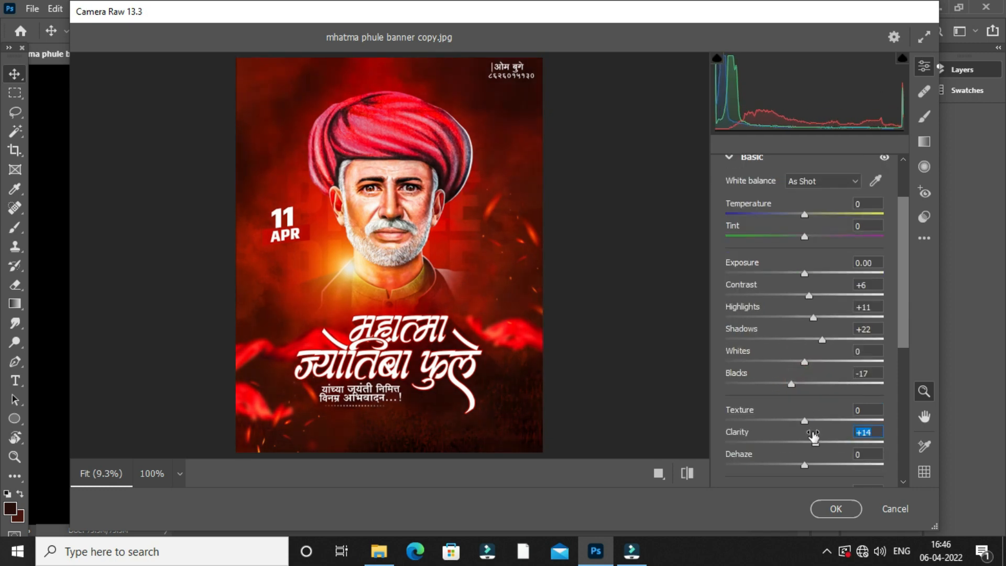
Set Camera Raw Sharpening to about 18 and apply the filter to the banner.
{"action": "scroll", "coordinate": [823, 381], "scroll_direction": "up", "scroll_amount": 3}
{"action": "left_click", "coordinate": [726, 230]}
{"action": "left_click", "coordinate": [727, 286]}
{"action": "left_click_drag", "start_coordinate": [735, 318], "coordinate": [749, 324]}
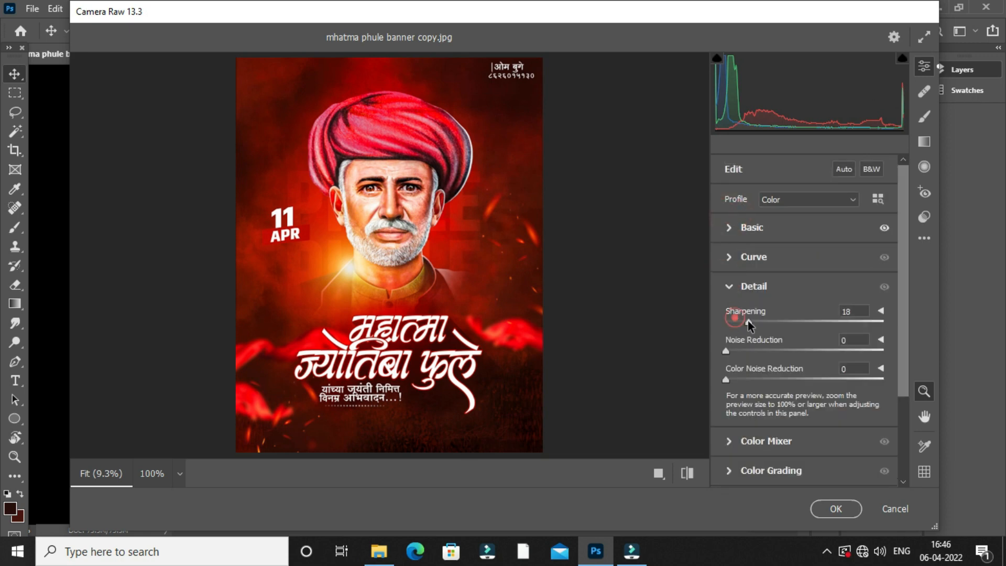
{"action": "left_click", "coordinate": [836, 509]}
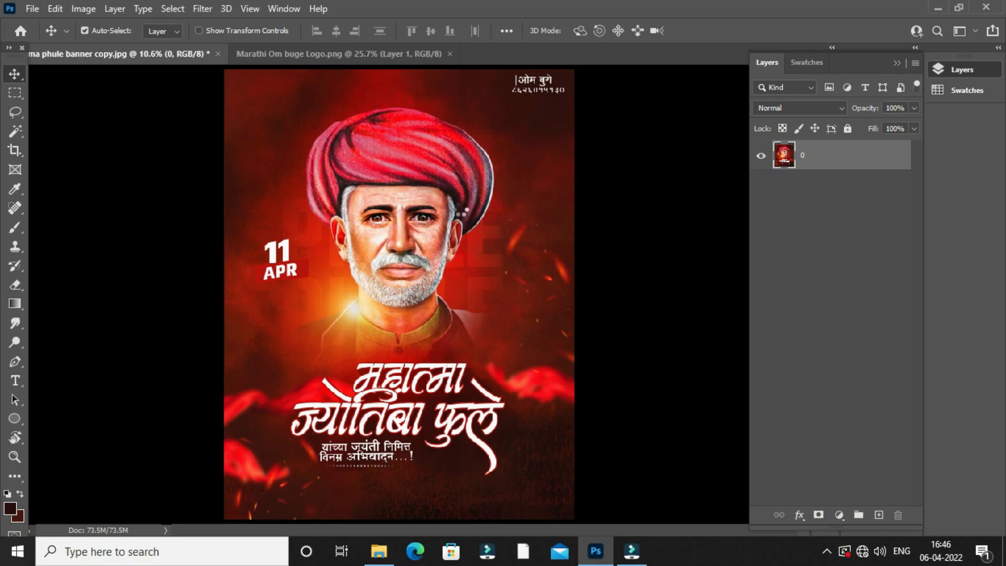
Examine the filtered banner up close and as a whole, checking the face, turban, date and title.
{"action": "left_click", "coordinate": [611, 265]}
{"action": "scroll", "coordinate": [370, 234], "scroll_direction": "up", "scroll_amount": 3}
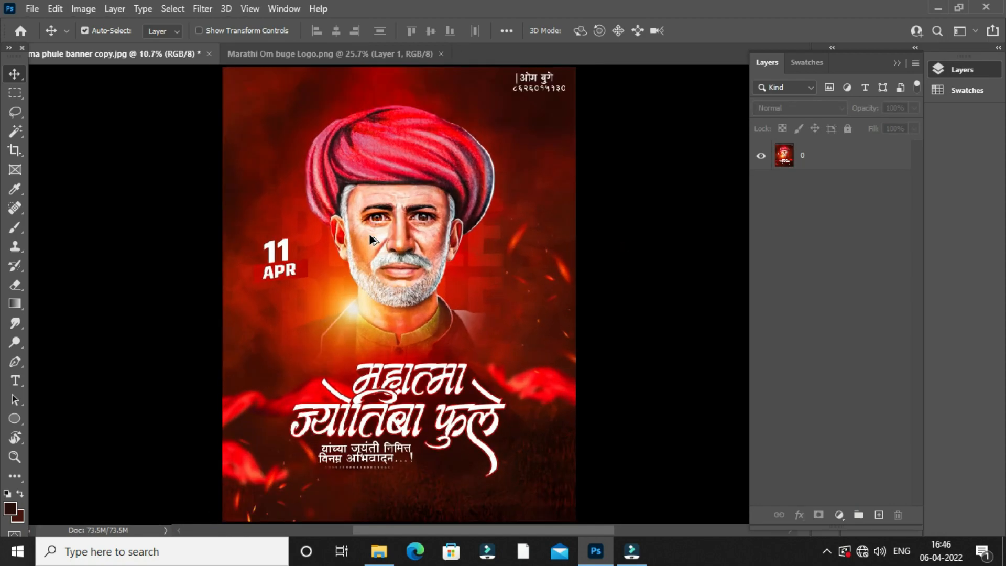
{"action": "scroll", "coordinate": [370, 227], "scroll_direction": "down", "scroll_amount": 5}
{"action": "scroll", "coordinate": [375, 229], "scroll_direction": "up", "scroll_amount": 4}
{"action": "scroll", "coordinate": [390, 228], "scroll_direction": "up", "scroll_amount": 4}
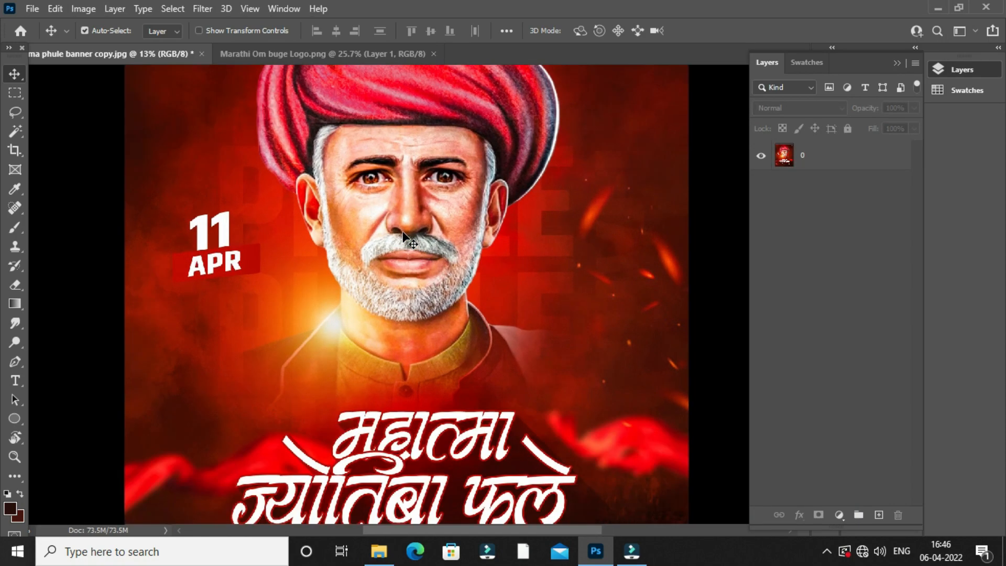
{"action": "scroll", "coordinate": [413, 228], "scroll_direction": "up", "scroll_amount": 2}
{"action": "scroll", "coordinate": [412, 227], "scroll_direction": "down", "scroll_amount": 6}
{"action": "key", "text": "z"}
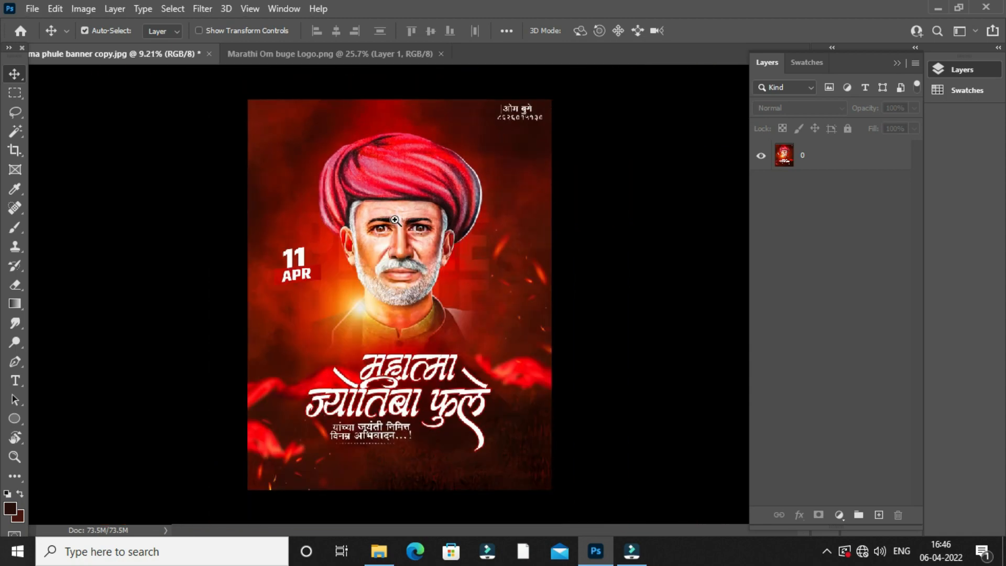
{"action": "right_click", "coordinate": [395, 220]}
{"action": "left_click", "coordinate": [418, 224]}
{"action": "key", "text": "v"}
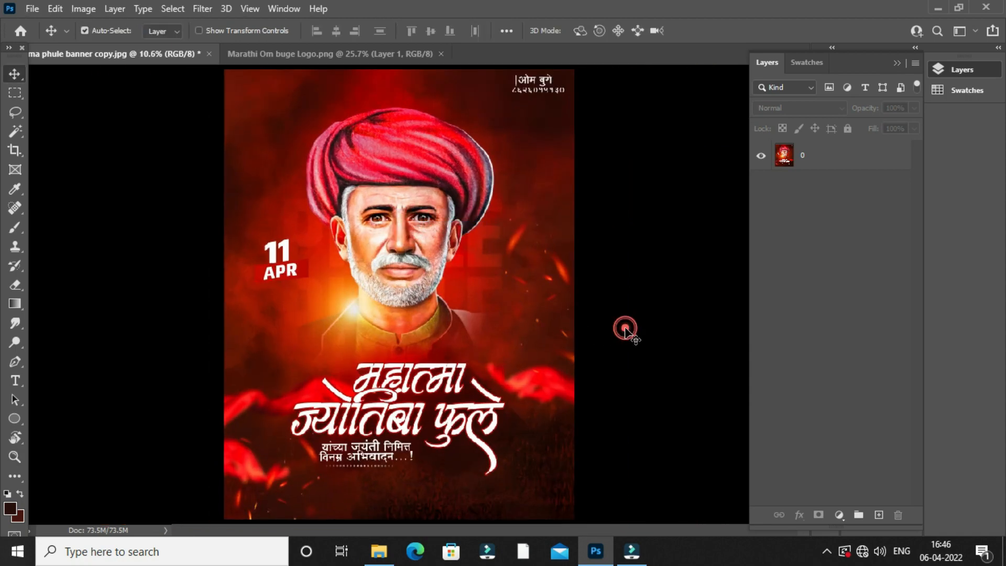